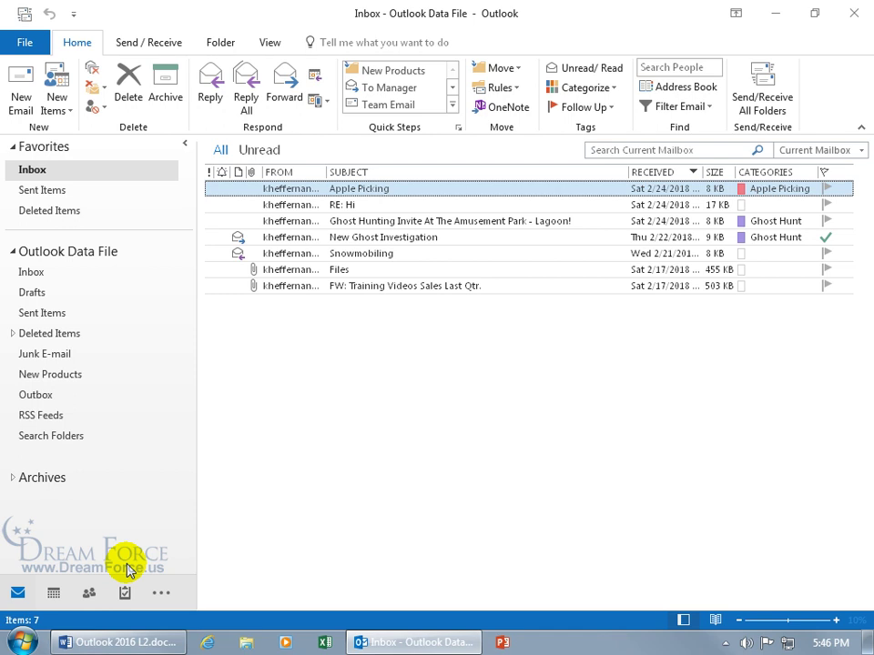
Step: Show the Tasks peek and arrange its list by flag due date starting from Today
mouse_move(125, 596)
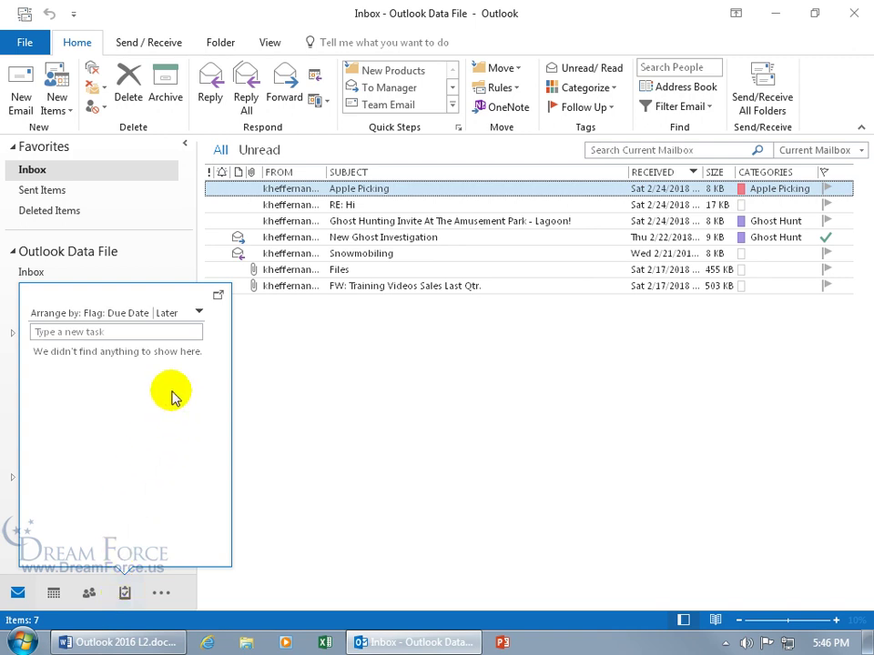
click(200, 314)
click(200, 315)
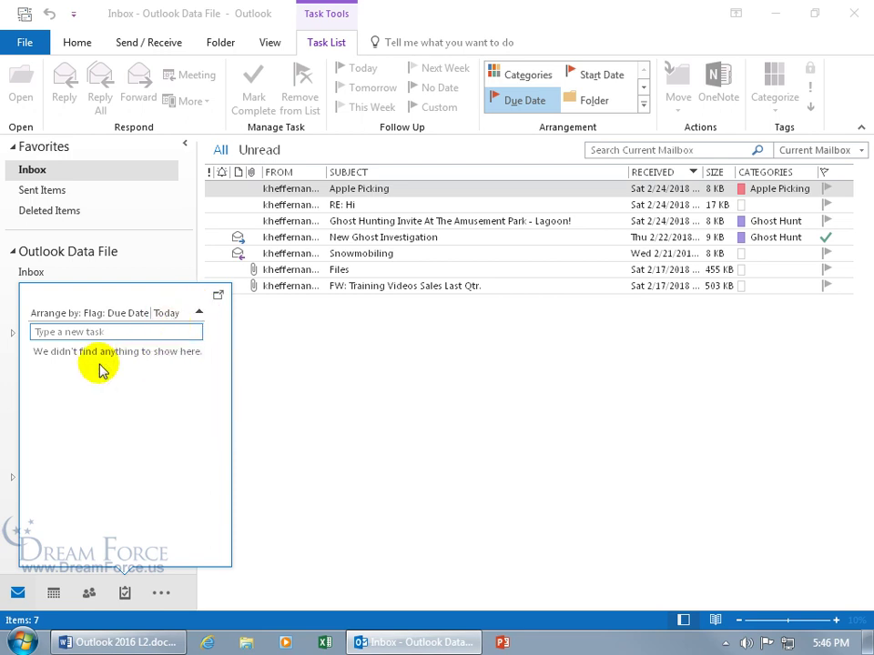
Step: Switch to the Tasks To-Do List and try New Task, closing the blank task unsaved
click(125, 592)
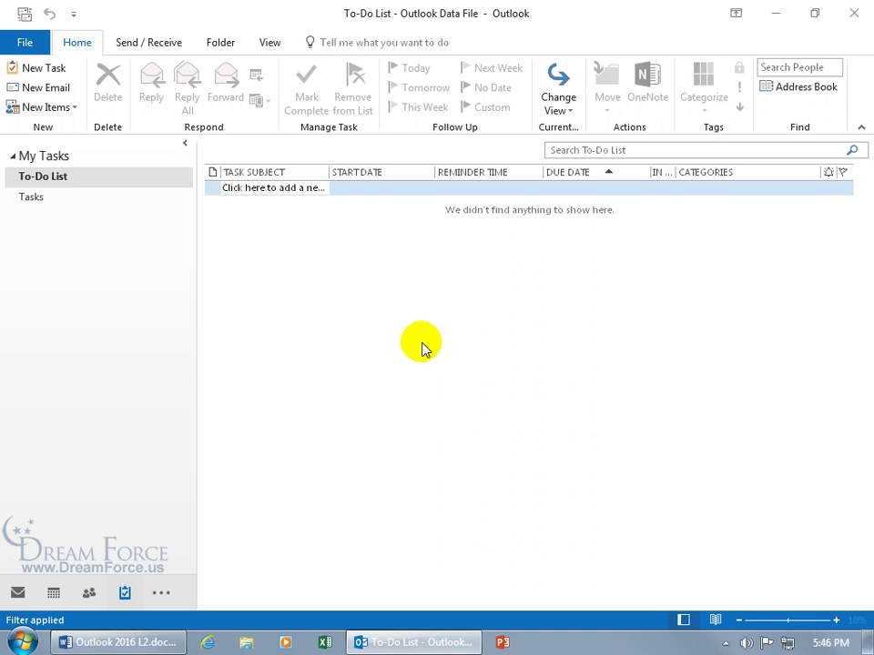
click(55, 70)
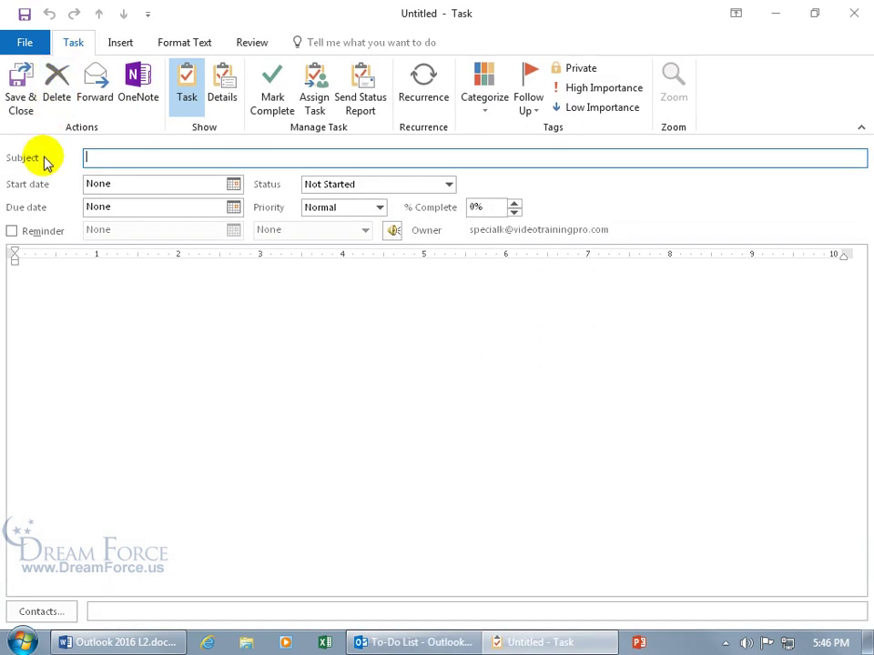
click(852, 12)
click(370, 286)
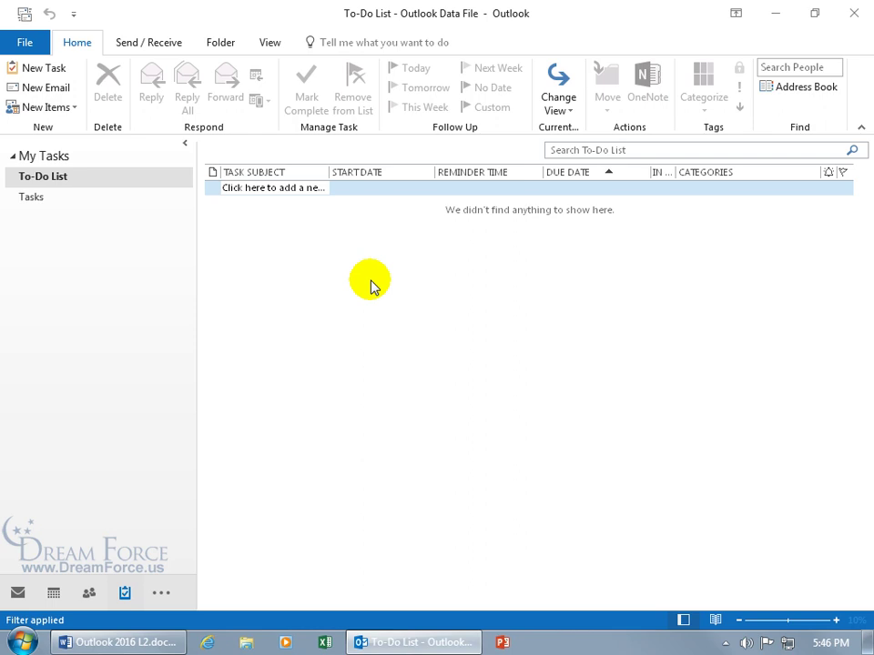
Step: Try New Items and the shortcut menu, then double-click the empty list for a new task
click(71, 109)
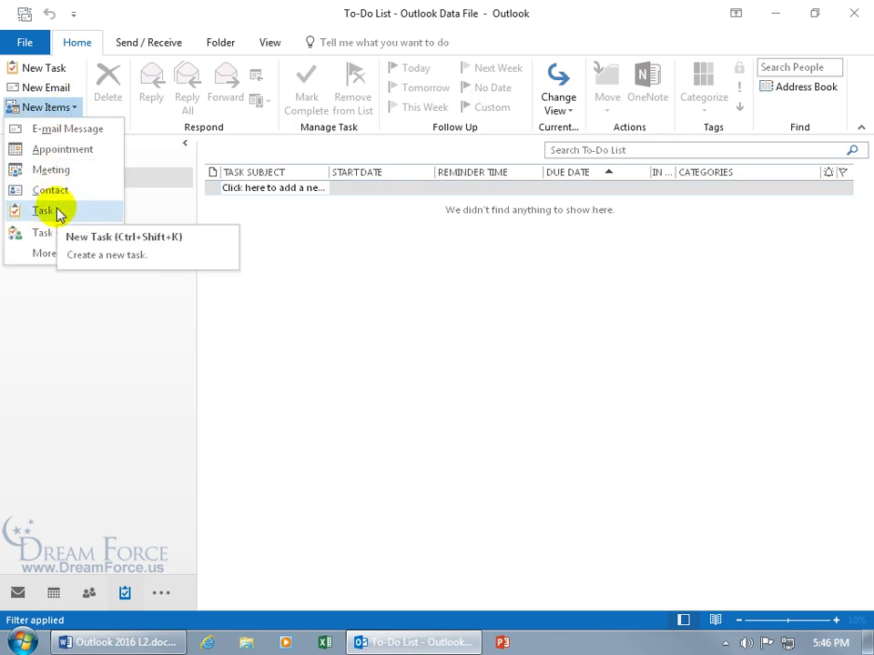
click(302, 233)
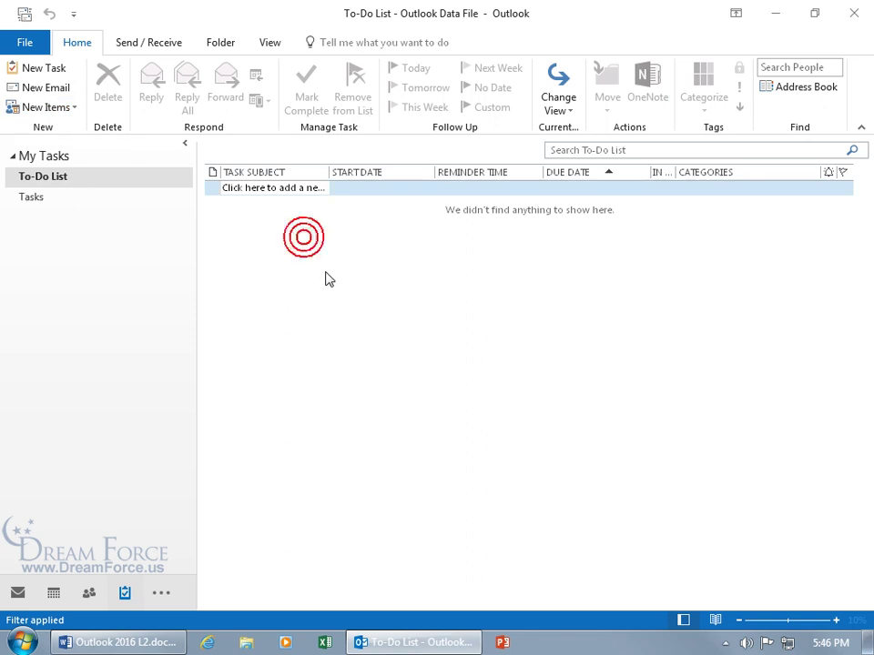
right_click(326, 272)
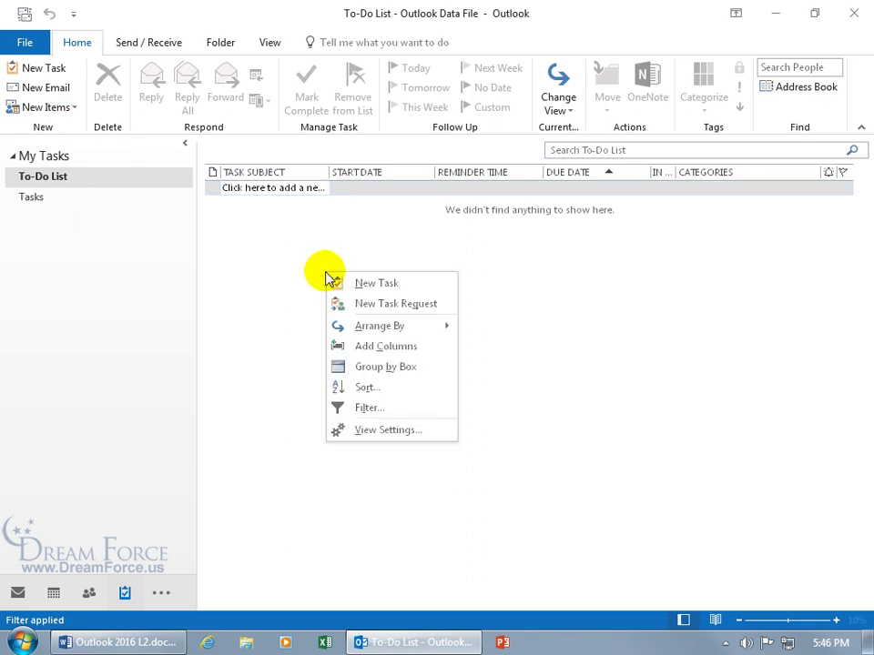
click(364, 287)
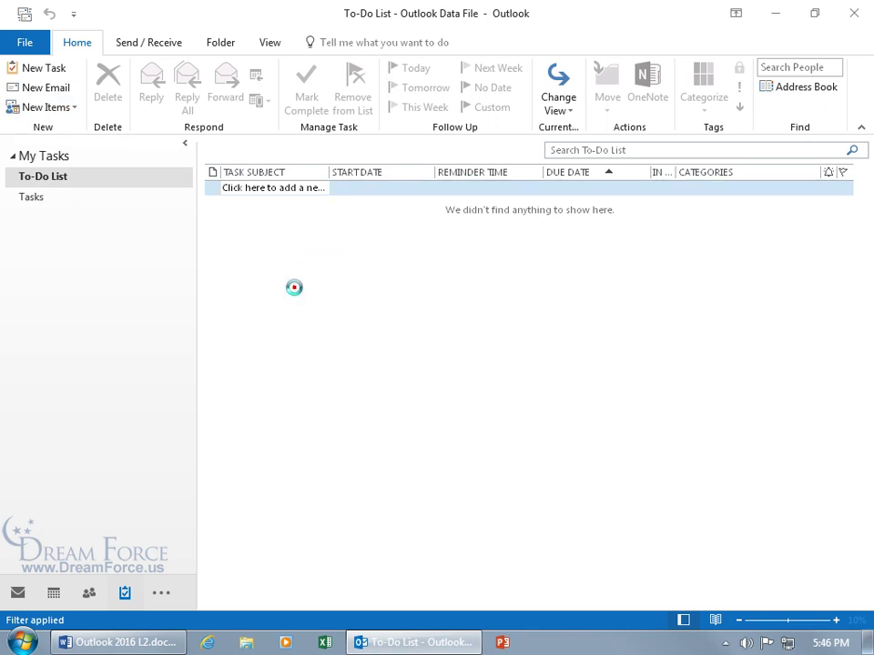
click(852, 13)
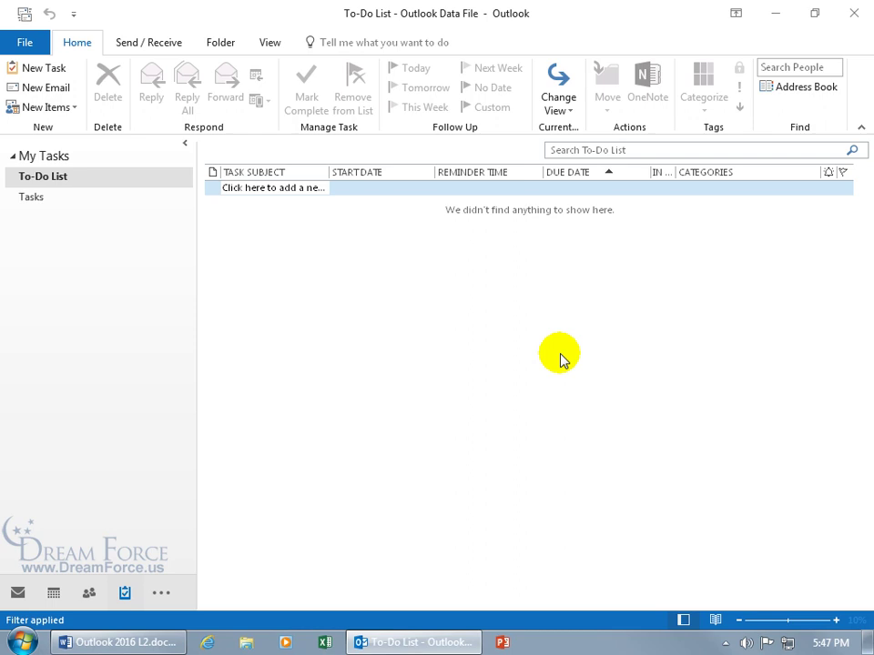
double_click(561, 354)
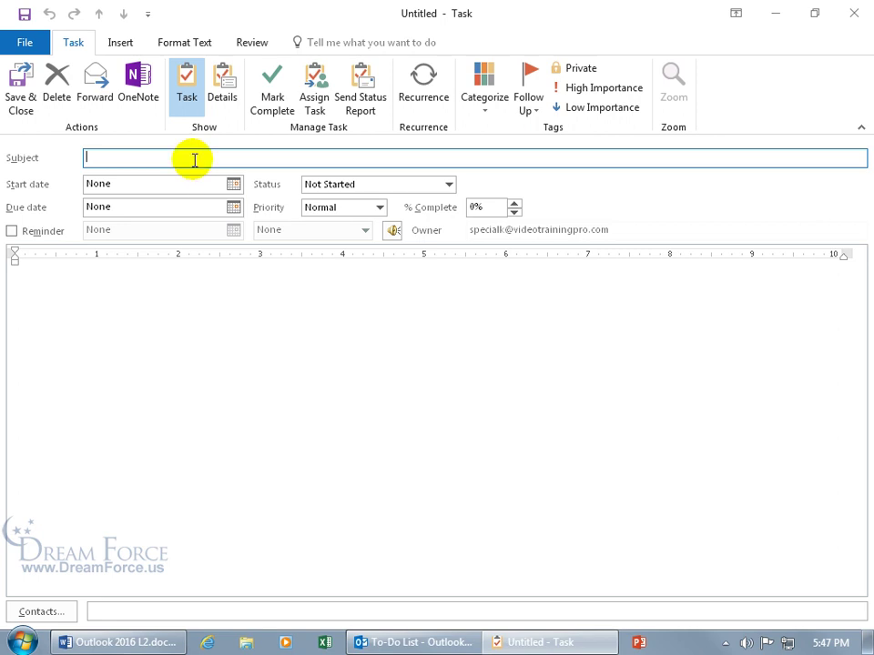
Step: Enter subject 'Create Ghost Hunting PowerPoint Presentation', start 3/14/2018, due 3/17/2018, and enable a reminder
text(Create Ghost Hunting PowerPoint Presentation)
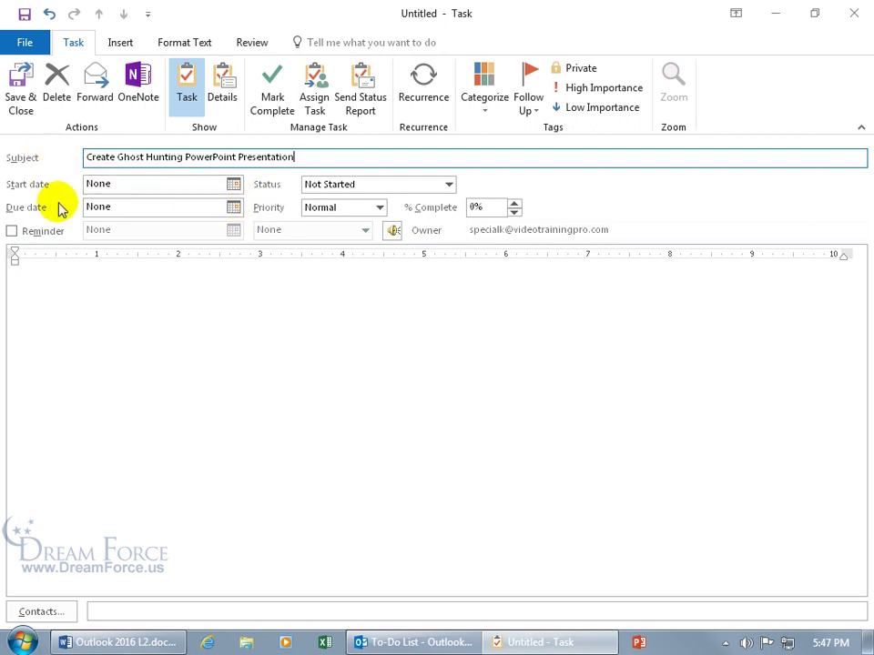
click(234, 208)
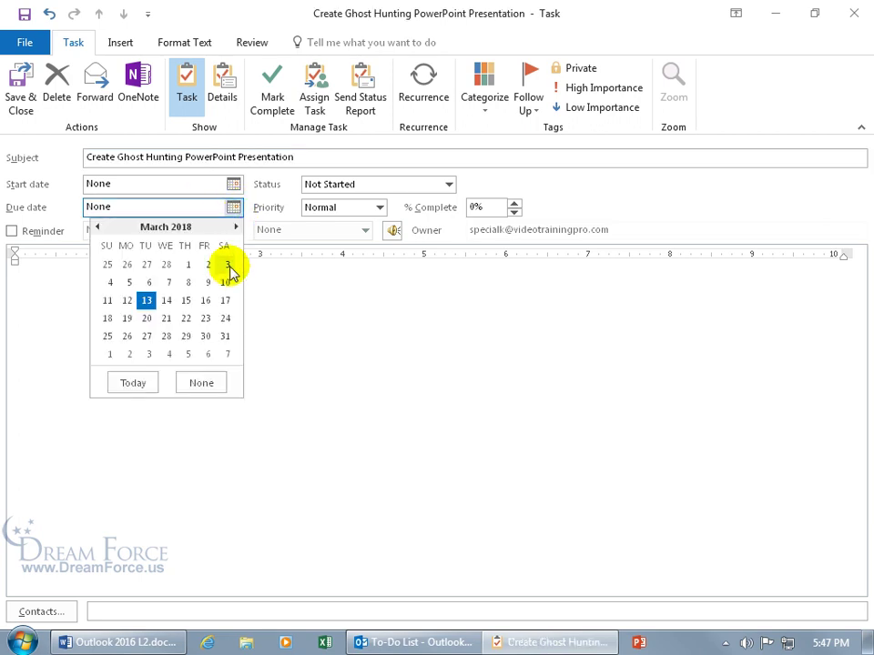
click(226, 303)
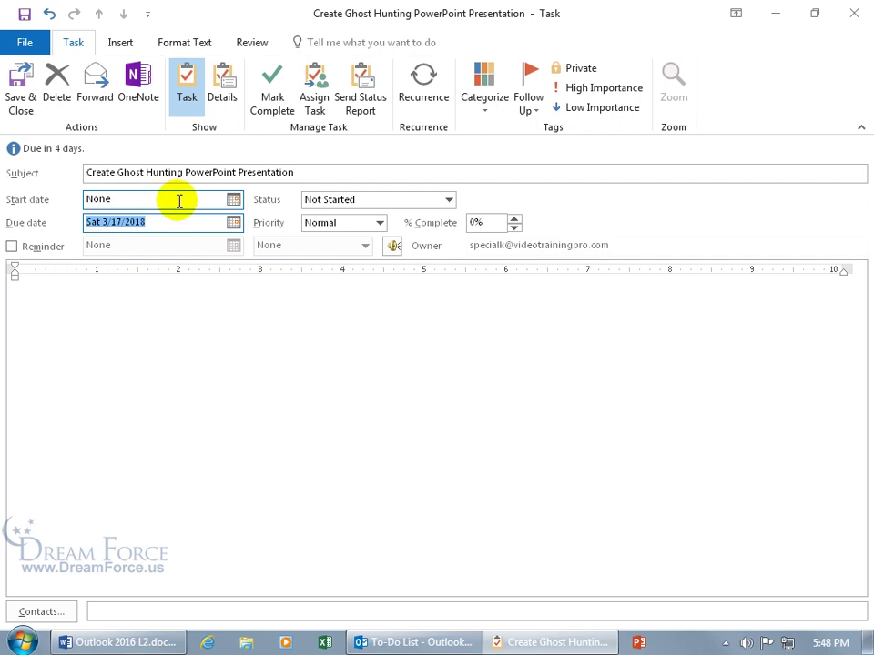
click(233, 200)
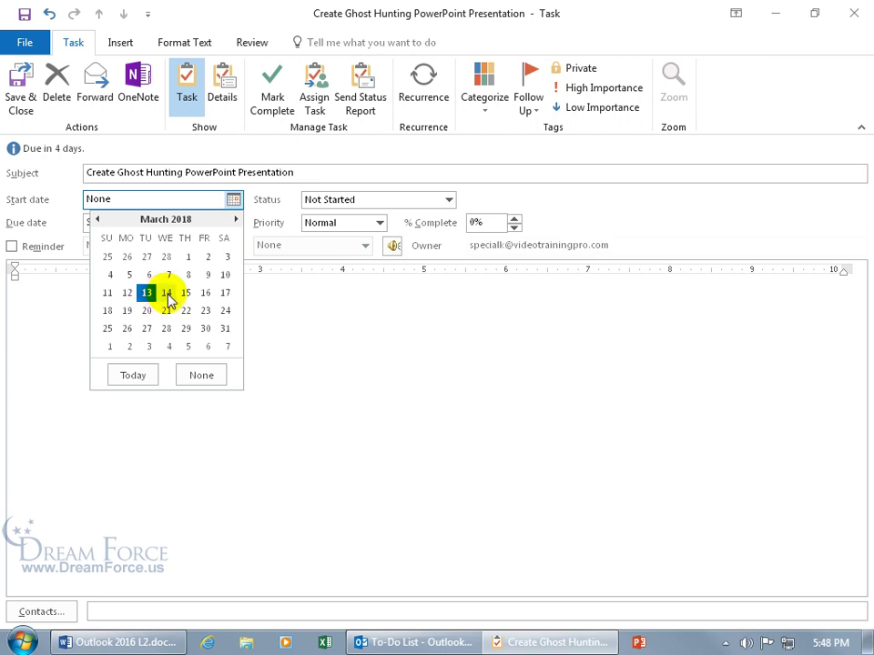
click(166, 292)
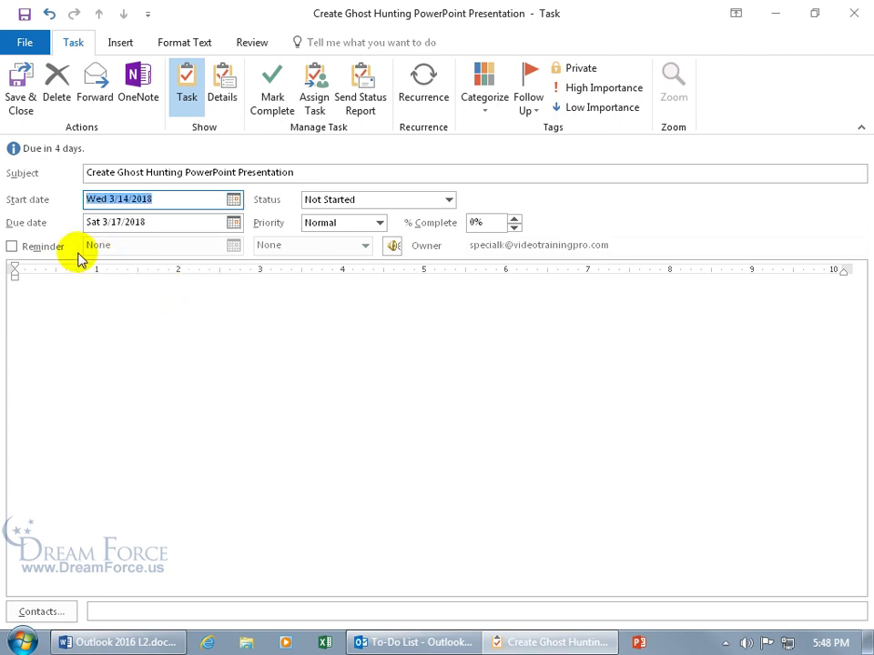
click(34, 248)
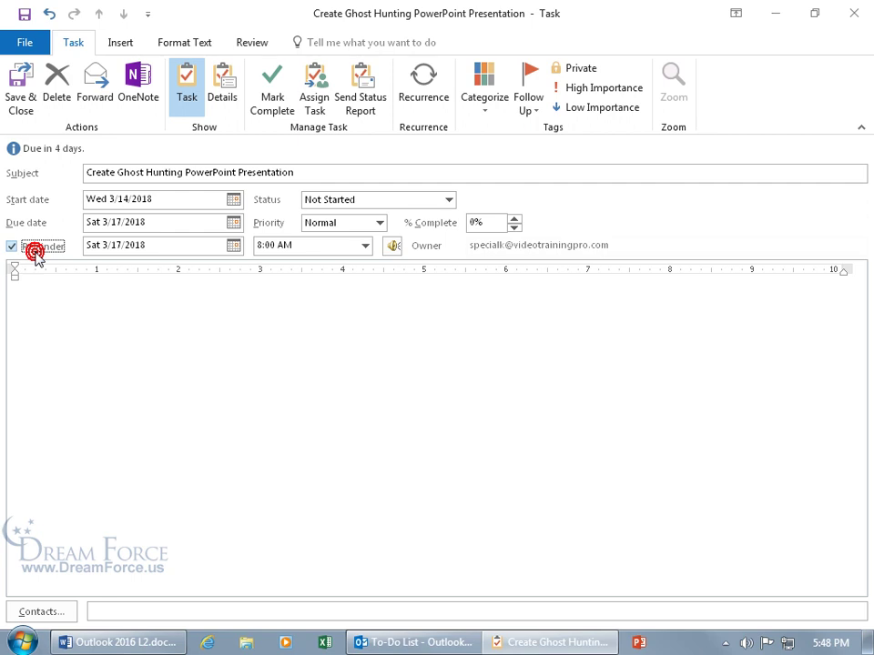
Step: Change the reminder date to 3/15/2018 and edit its time from 8:00 to 8:01 AM
click(265, 250)
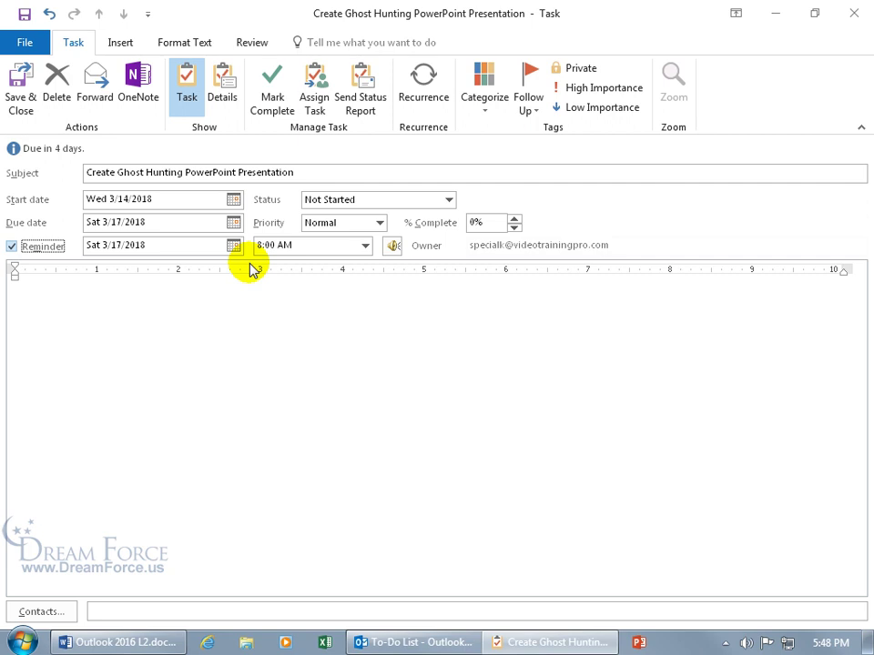
click(234, 248)
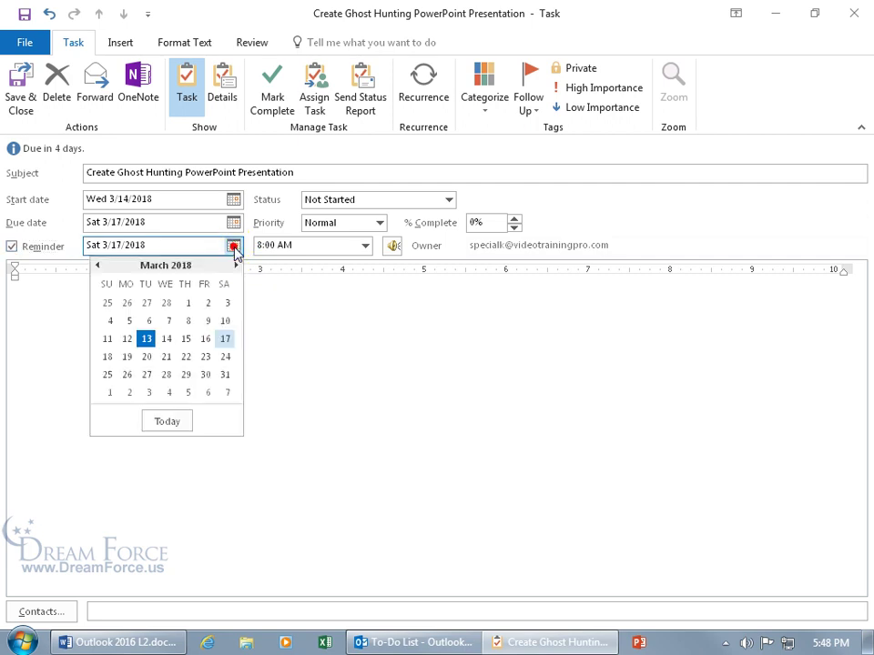
click(185, 339)
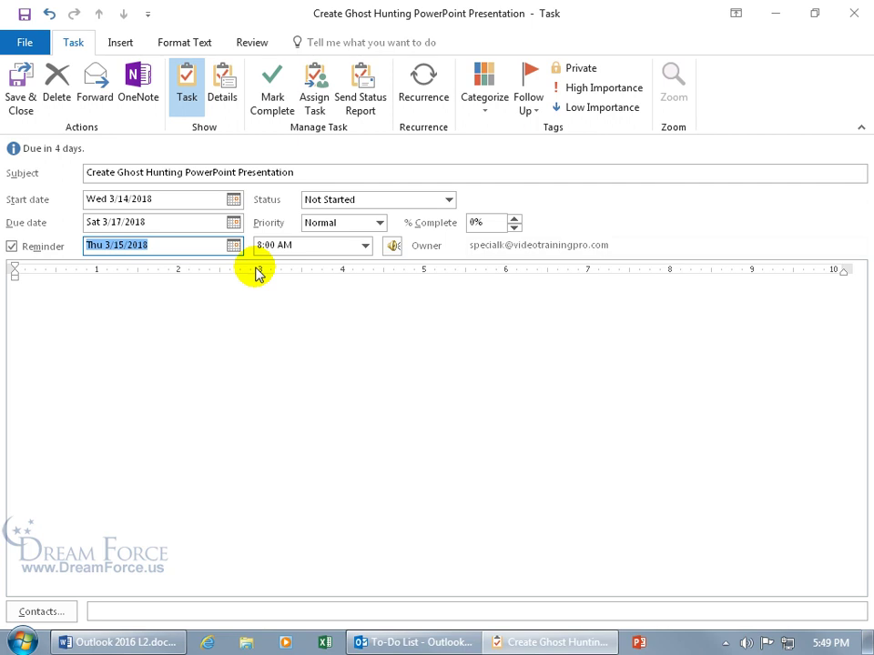
click(365, 247)
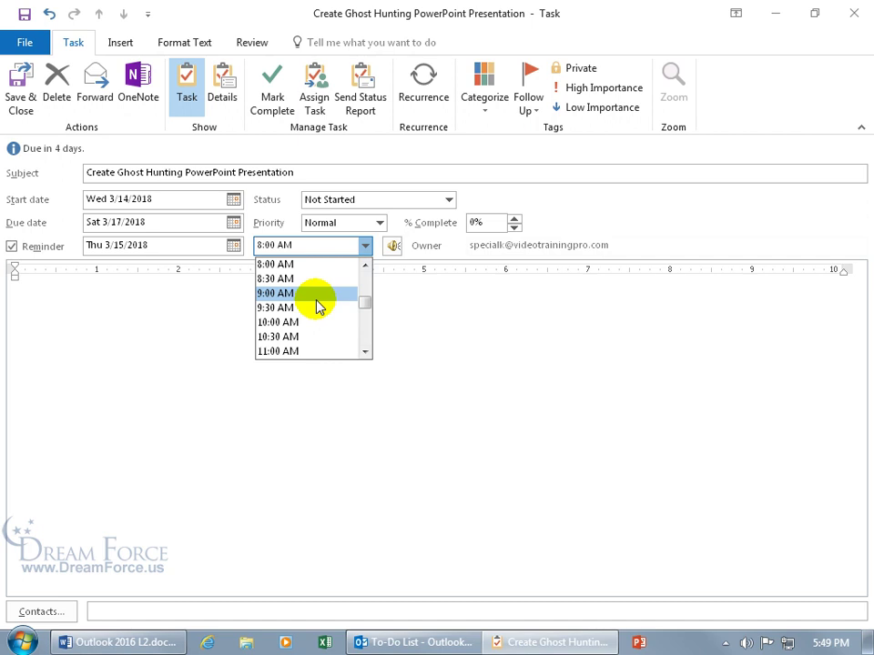
click(252, 271)
click(272, 246)
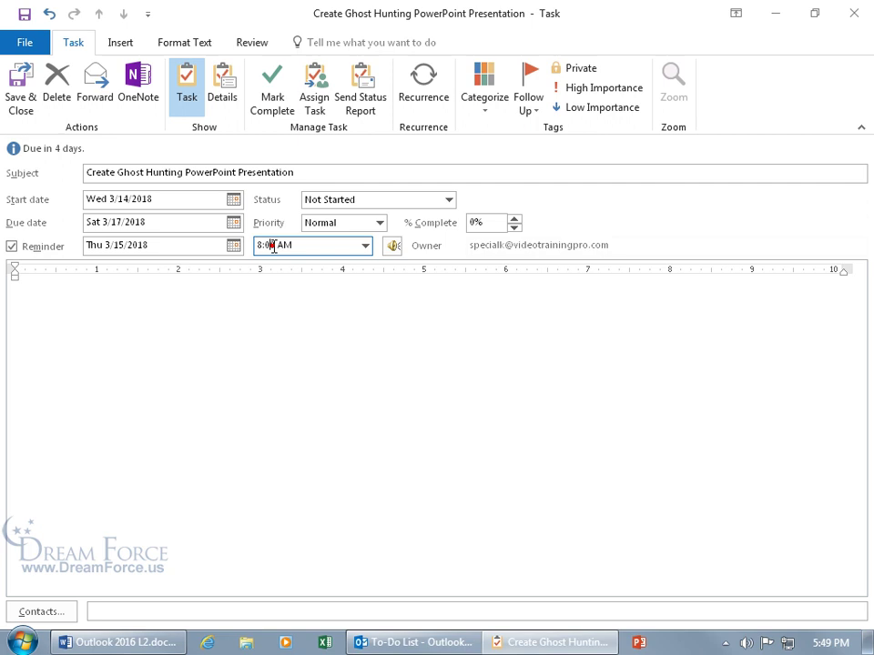
key(Delete)
text(1)
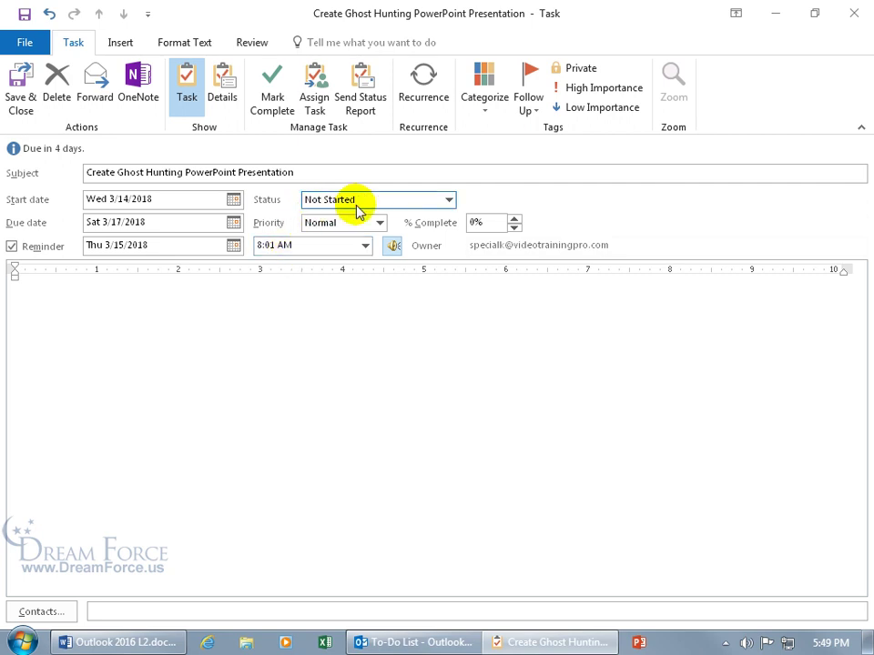
Step: Try the In Progress and Completed statuses, then lower % Complete to 75%
click(450, 201)
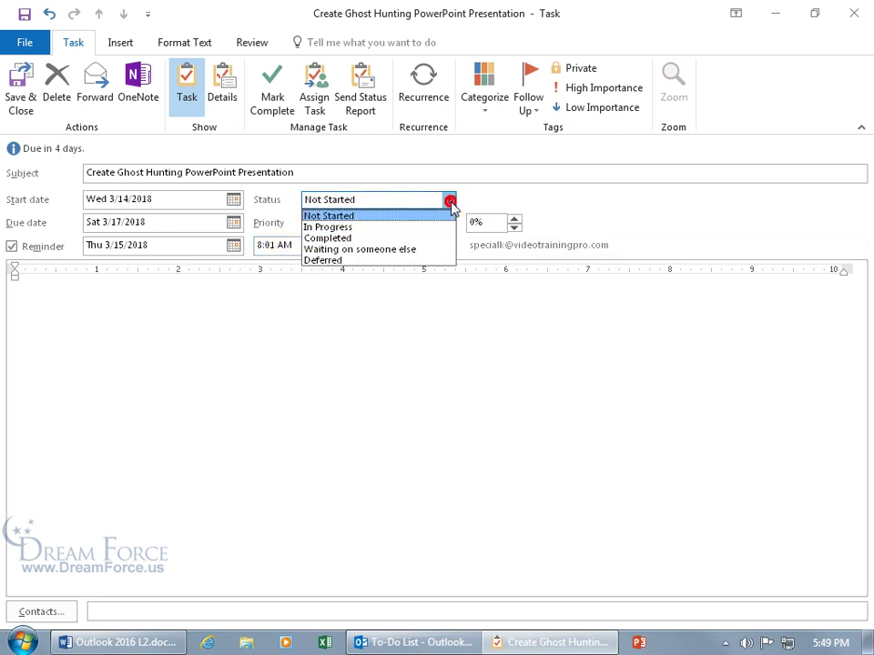
click(431, 228)
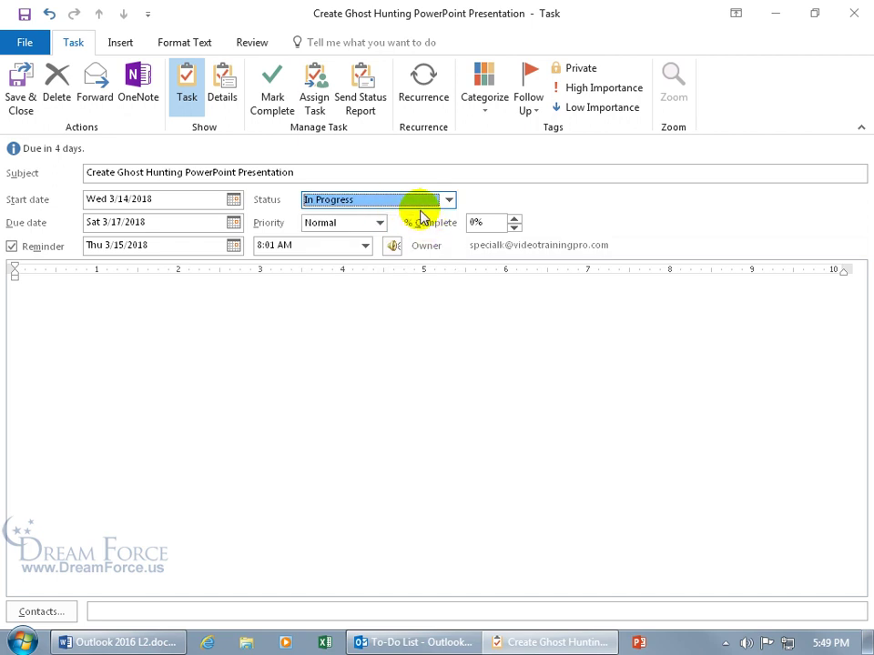
click(450, 201)
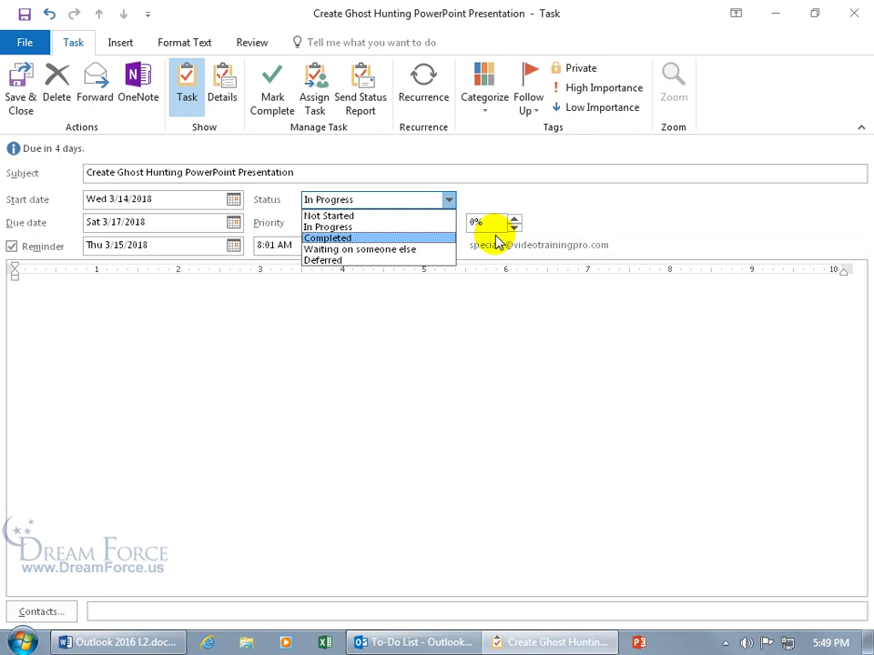
click(424, 238)
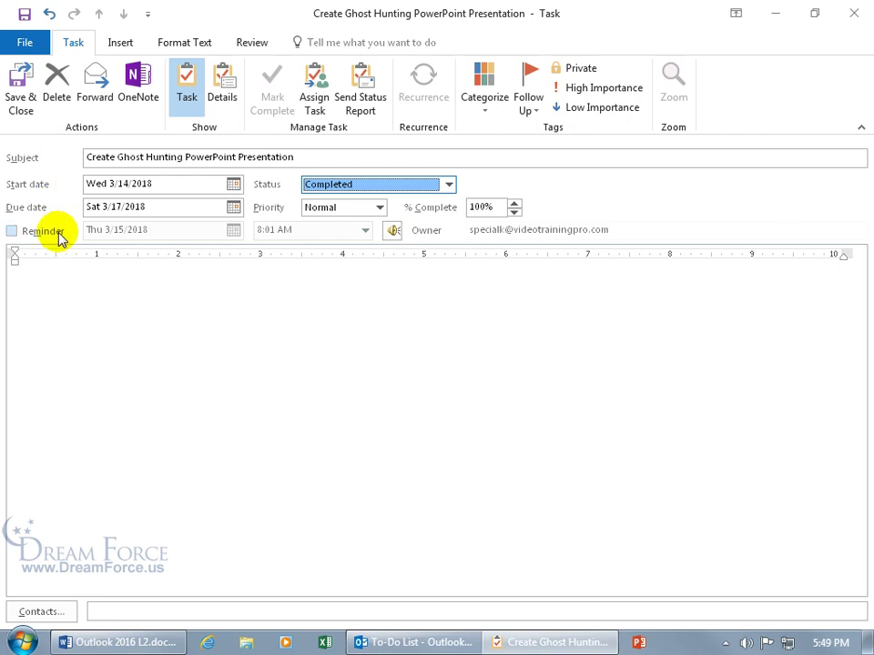
click(448, 185)
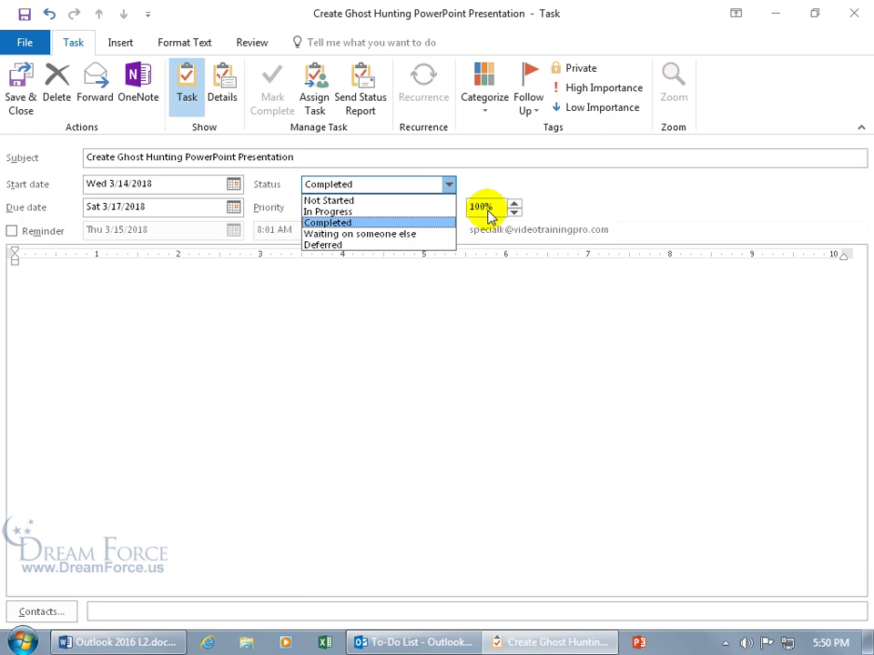
click(514, 211)
click(514, 211)
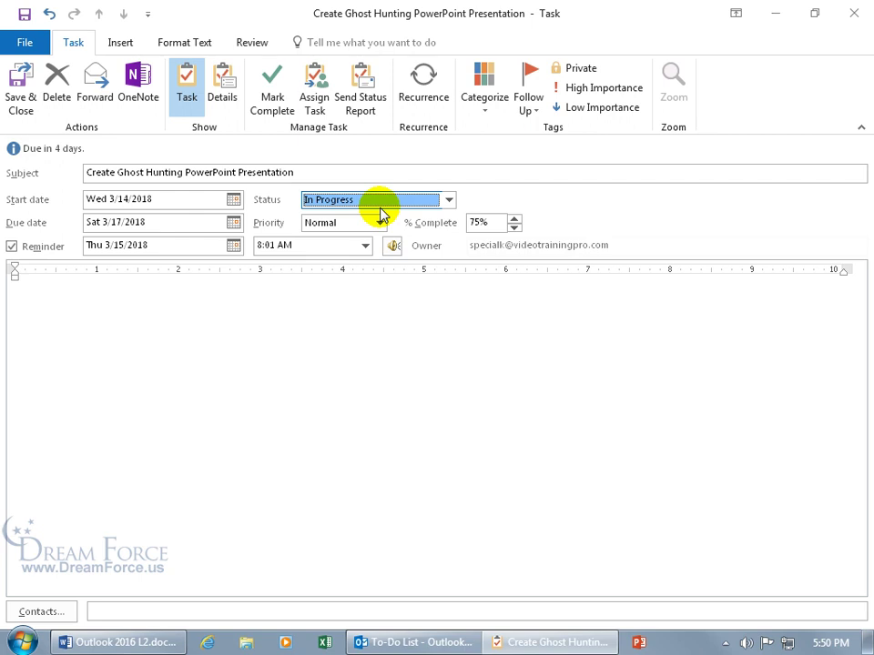
Step: Cycle the status through Waiting on someone else and Deferred, ending at Not Started
click(447, 202)
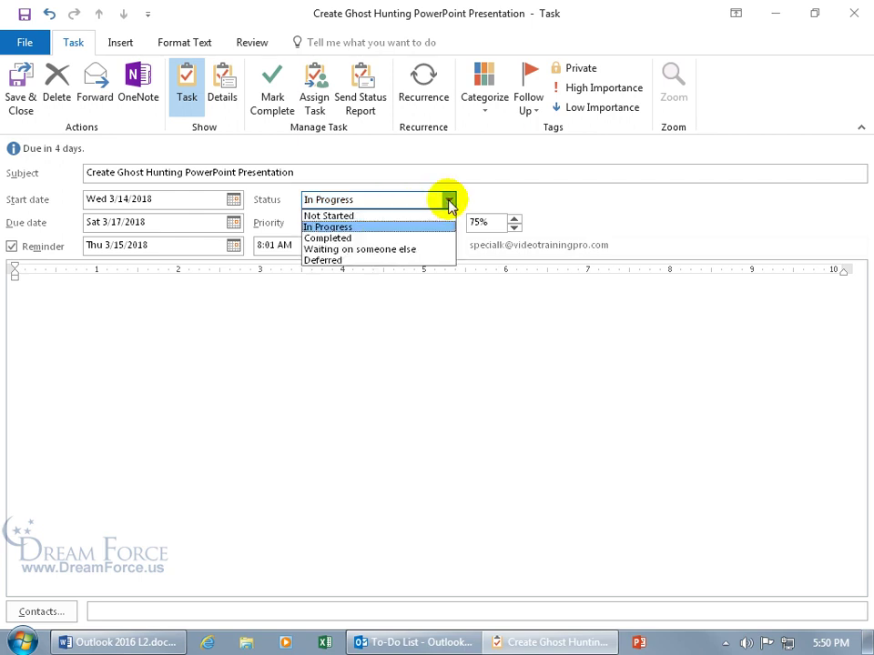
click(412, 249)
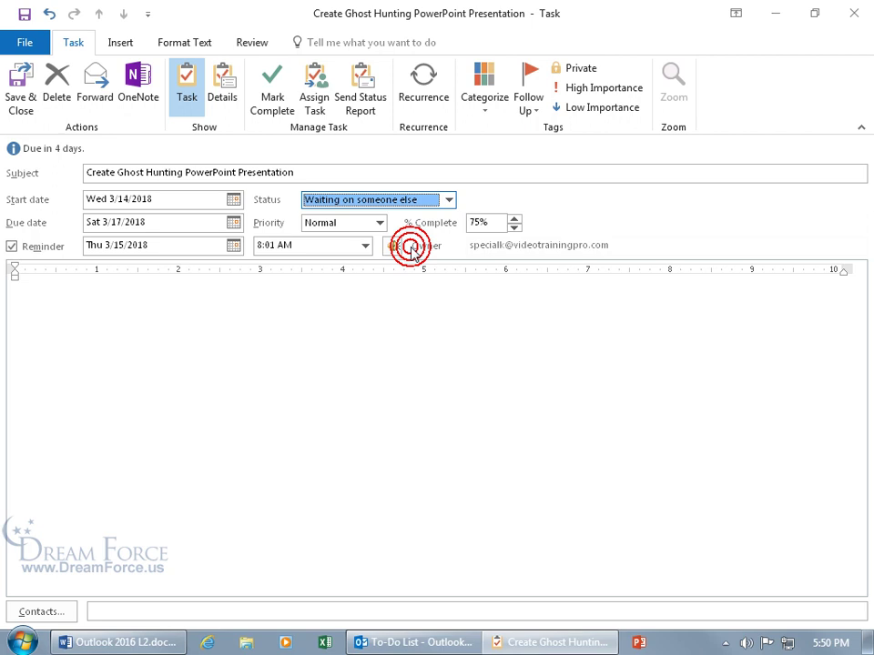
click(448, 200)
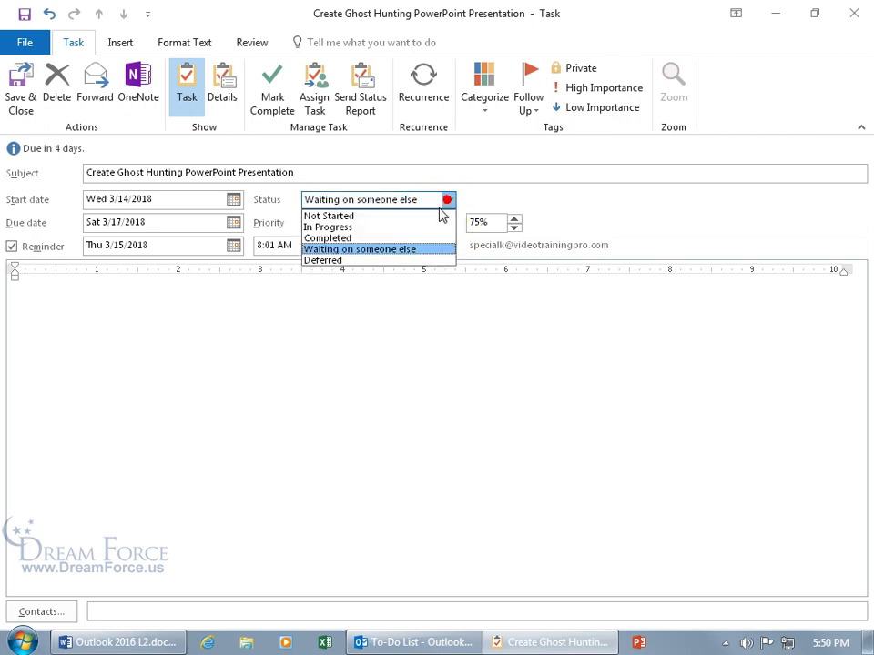
click(407, 259)
click(448, 202)
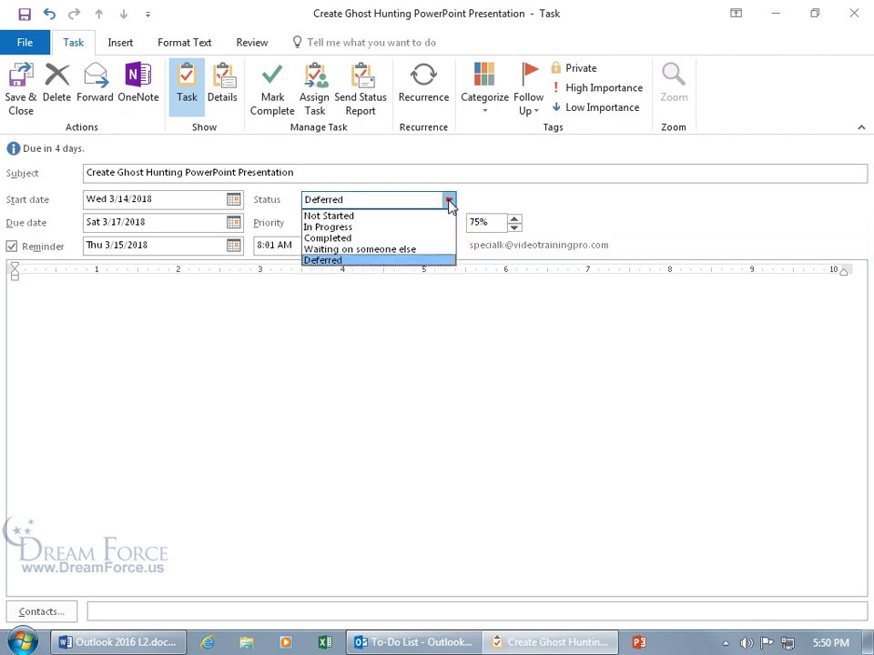
click(433, 216)
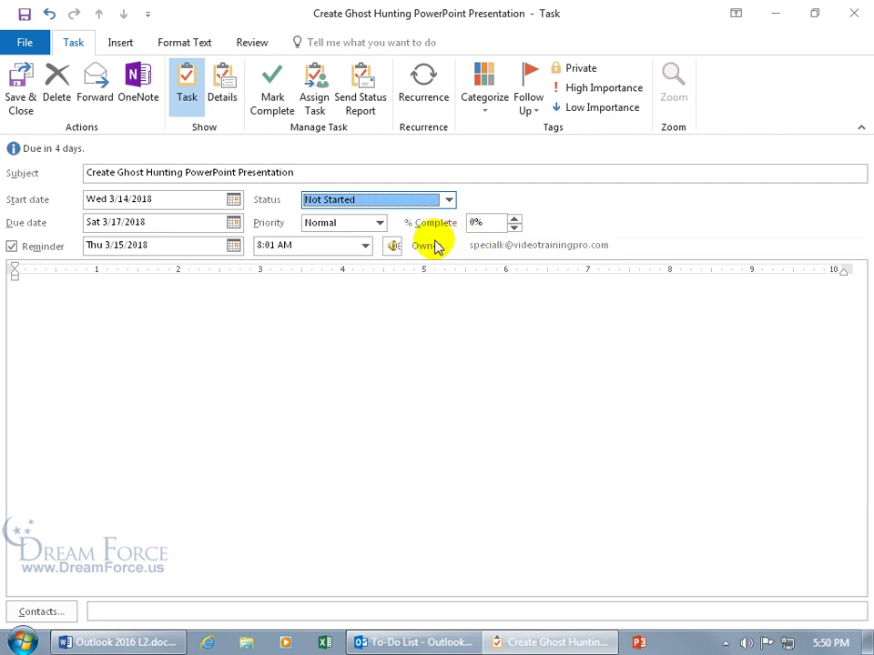
Step: Toggle High and Low Importance, then set the Priority dropdown to High
click(379, 226)
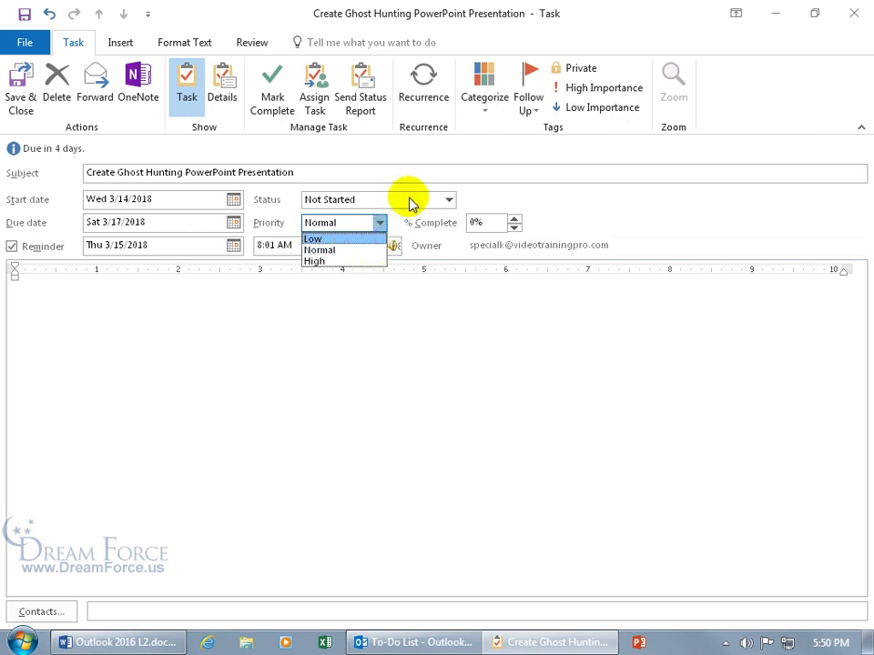
click(607, 88)
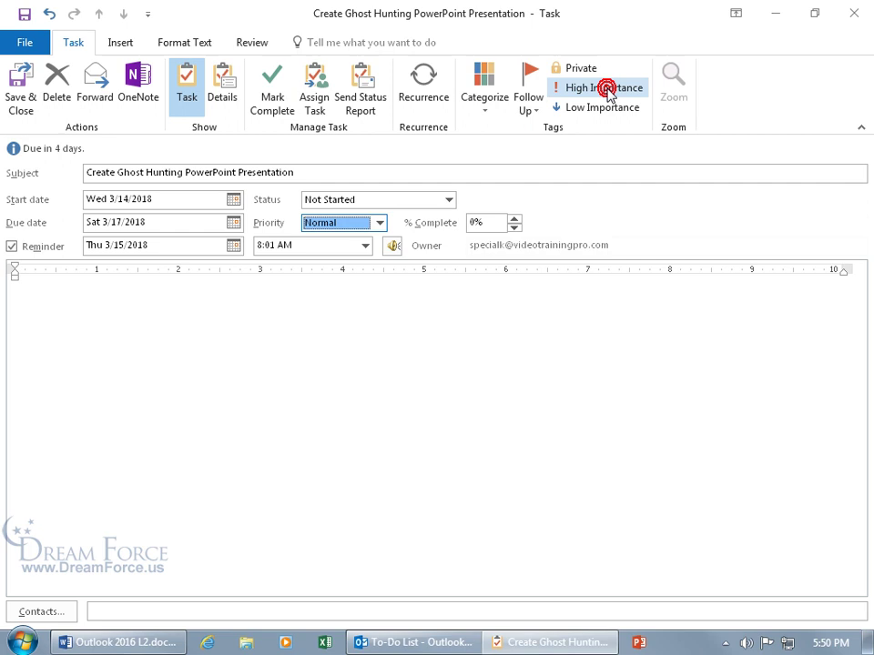
click(606, 89)
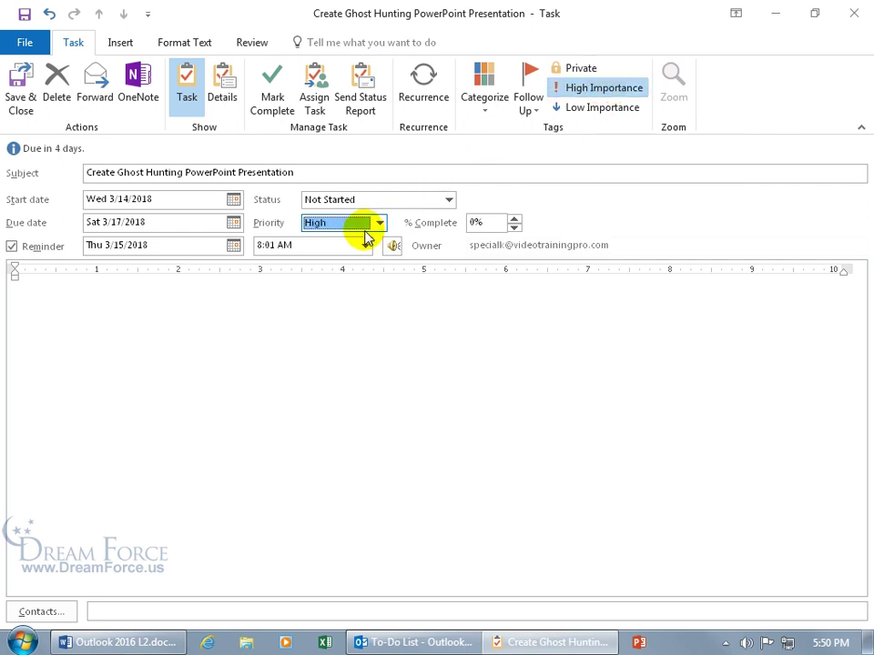
click(599, 107)
click(378, 228)
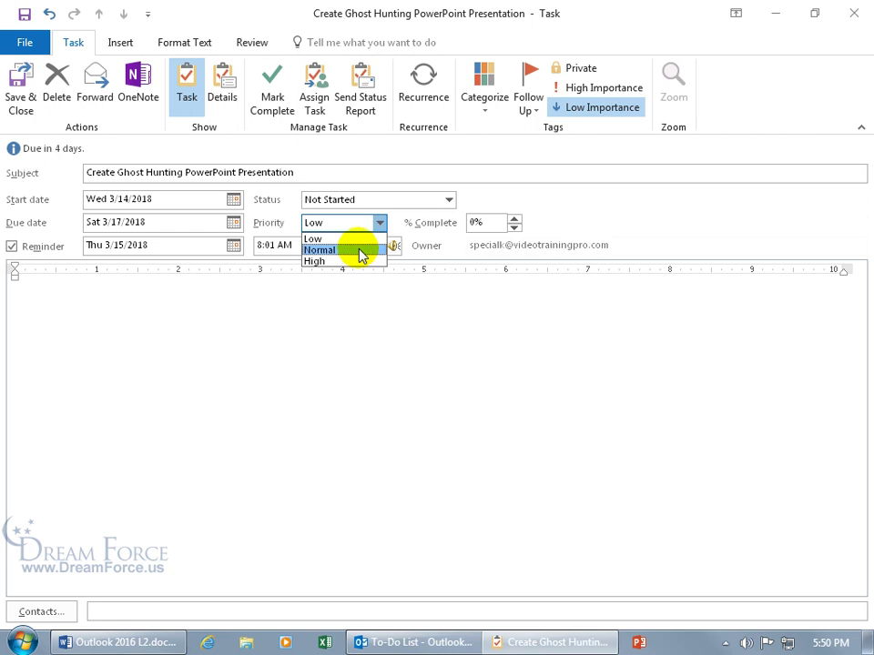
click(357, 259)
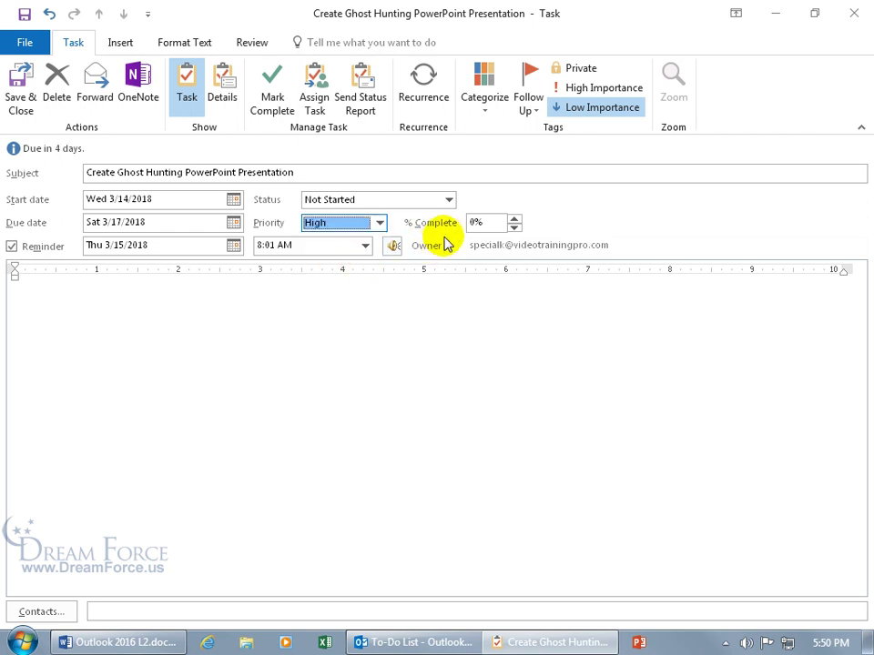
key(Tab)
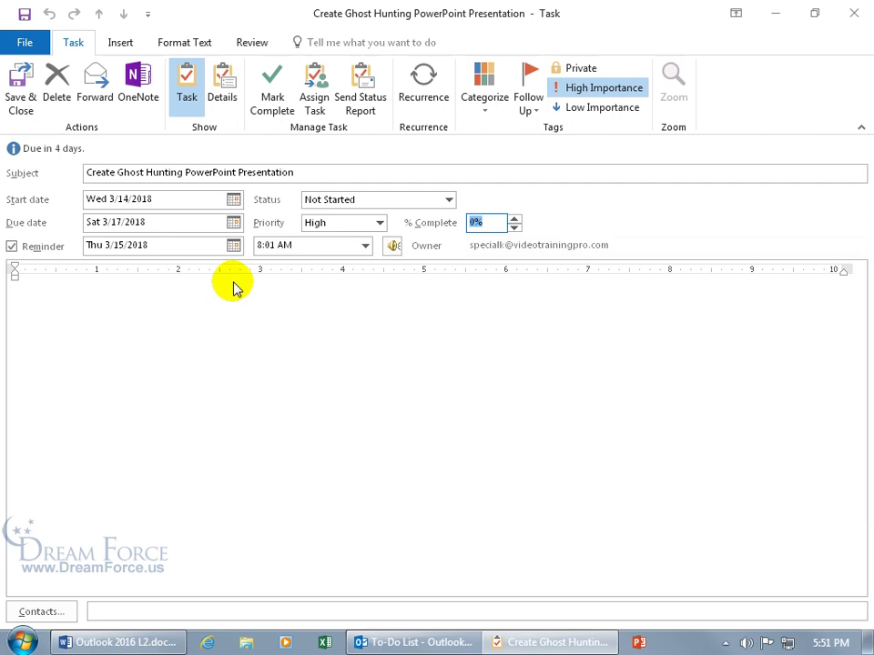
Step: Add a numbered list of Images, Video and Audio to the task notes
click(128, 290)
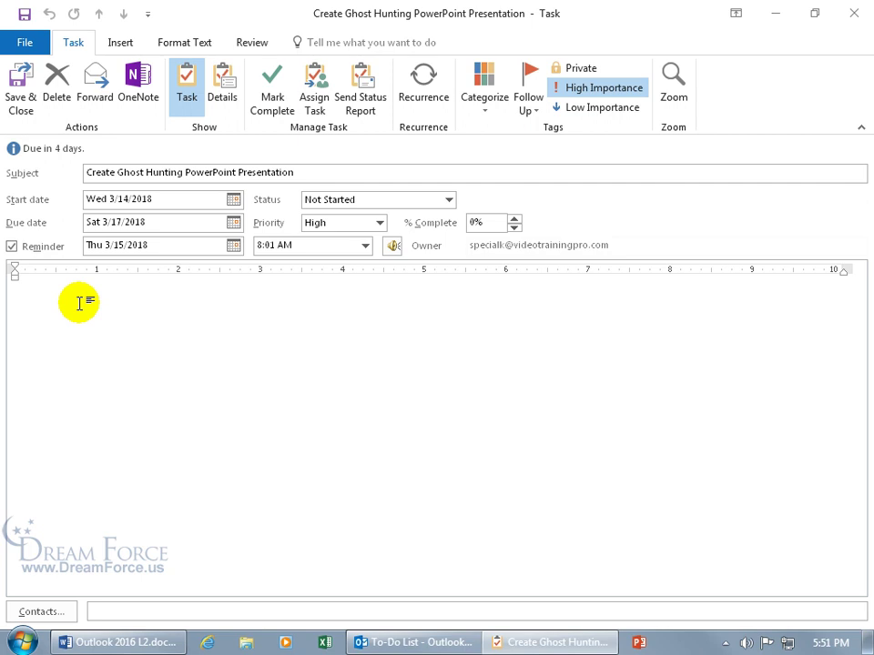
click(185, 42)
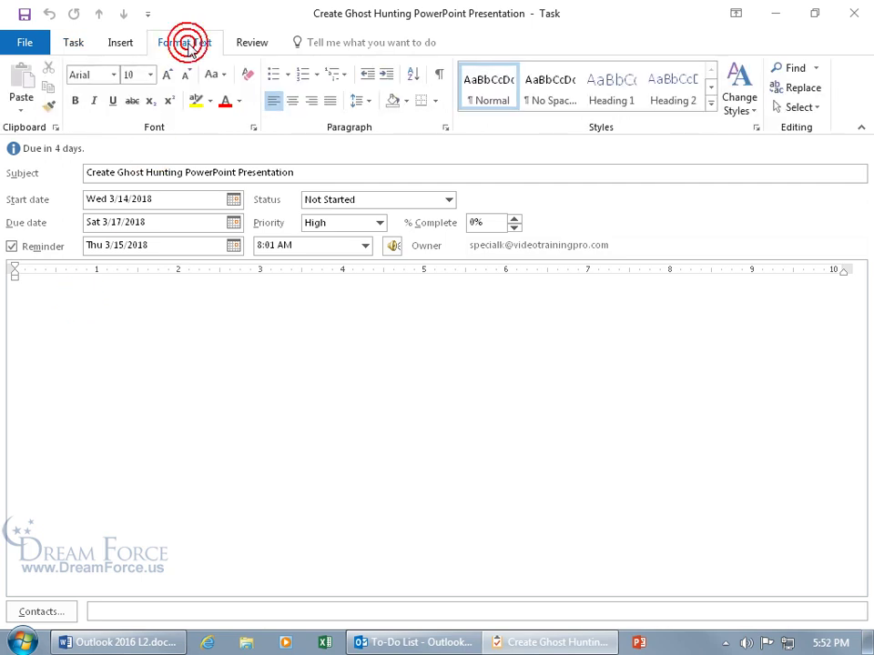
click(304, 80)
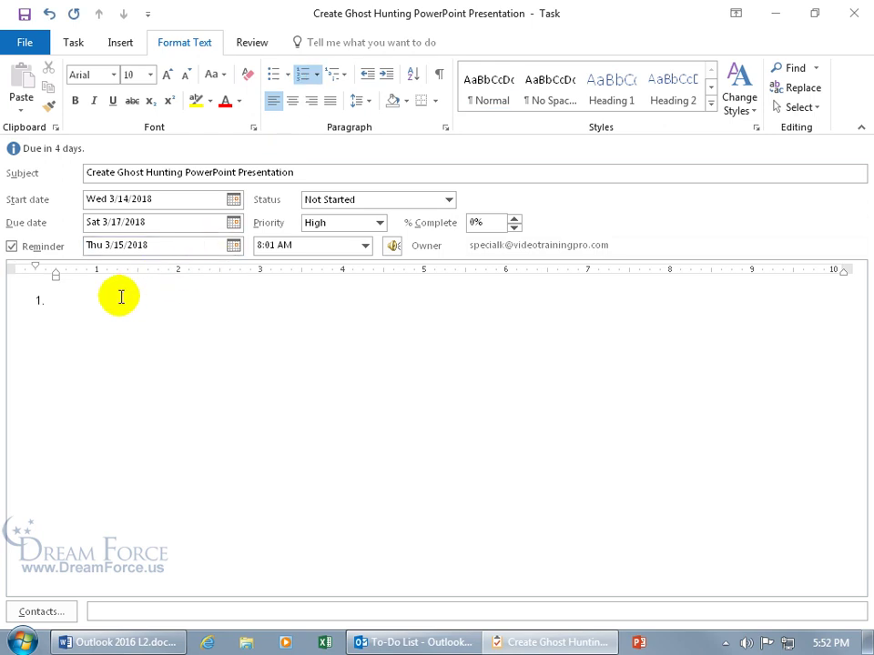
text(Images)
key(Return)
text(Video)
key(Return)
text(Audio)
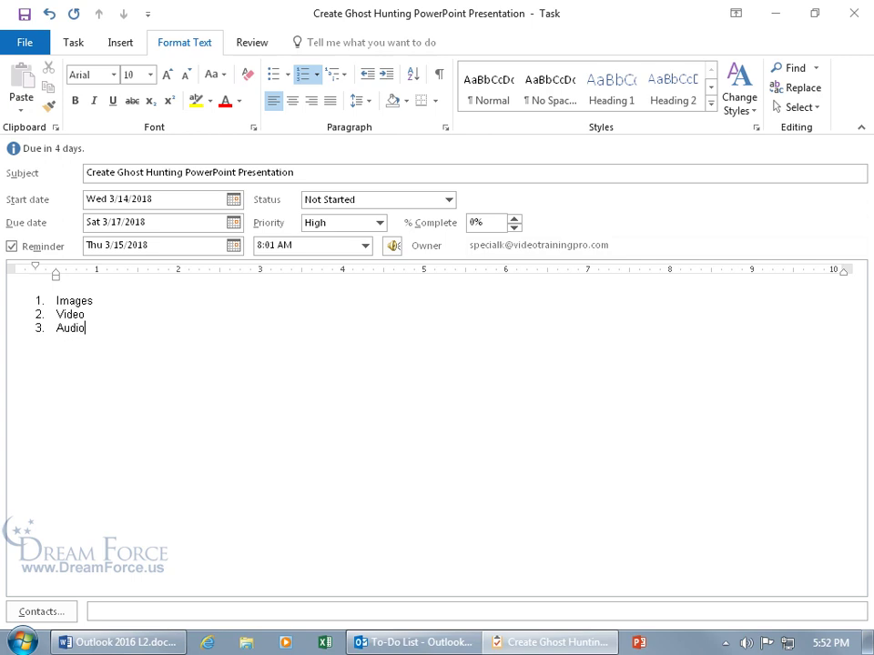
key(Return)
key(Return)
Step: Below the list, add a line saying the task is waiting on a colleague
text(Waiting on Kari)
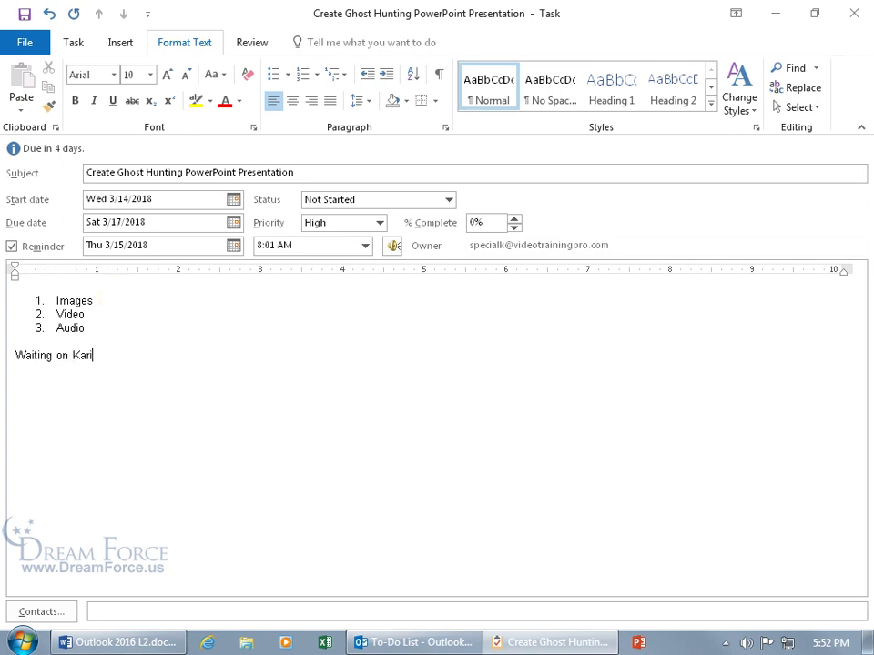
text(.)
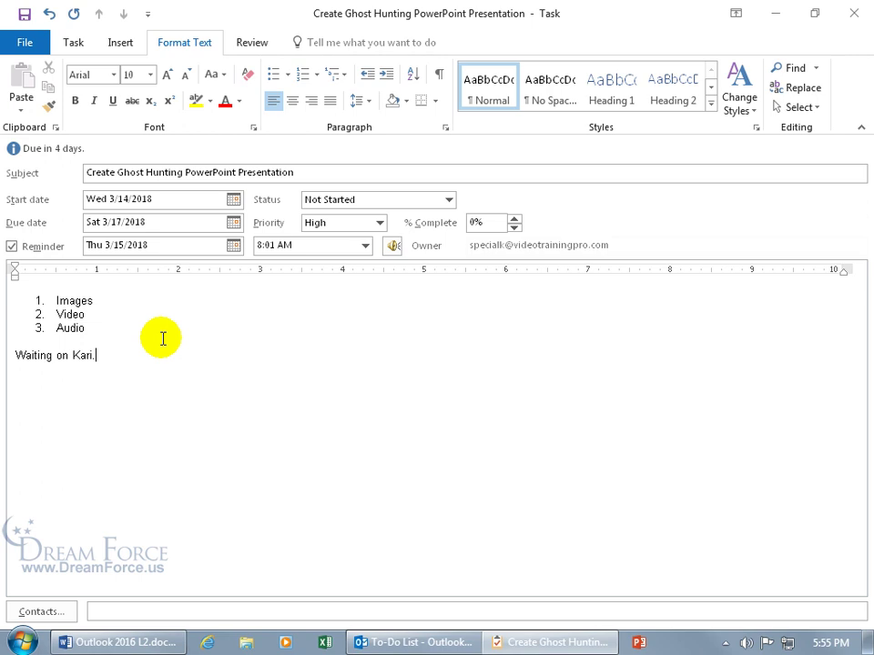
click(72, 43)
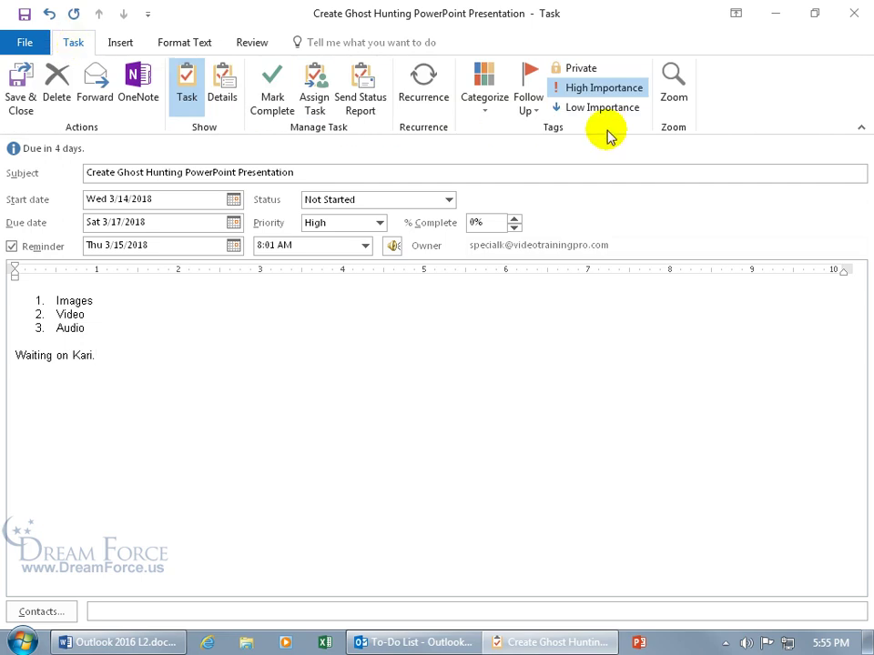
click(485, 112)
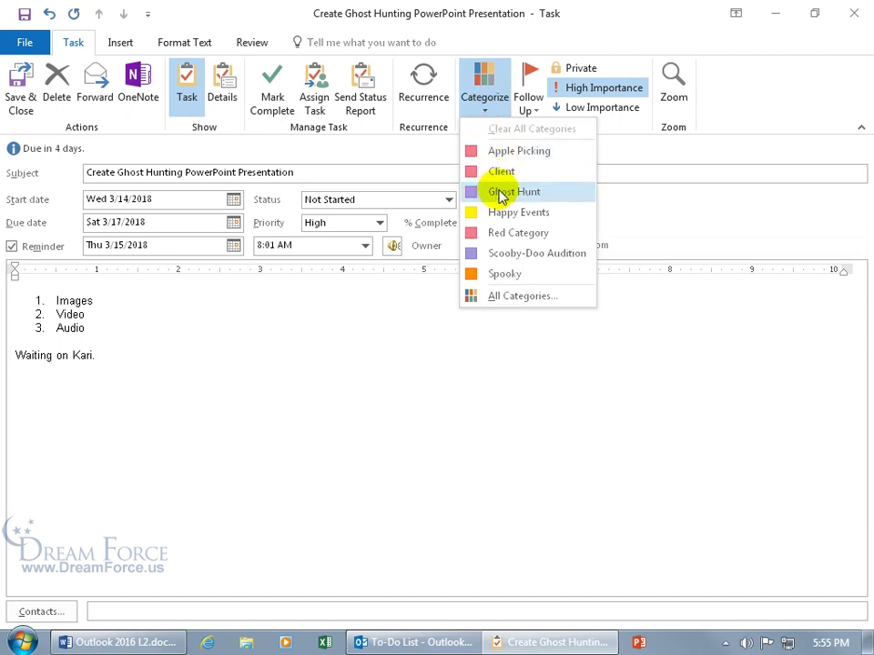
Step: Assign the Ghost Hunt category to the task
click(502, 196)
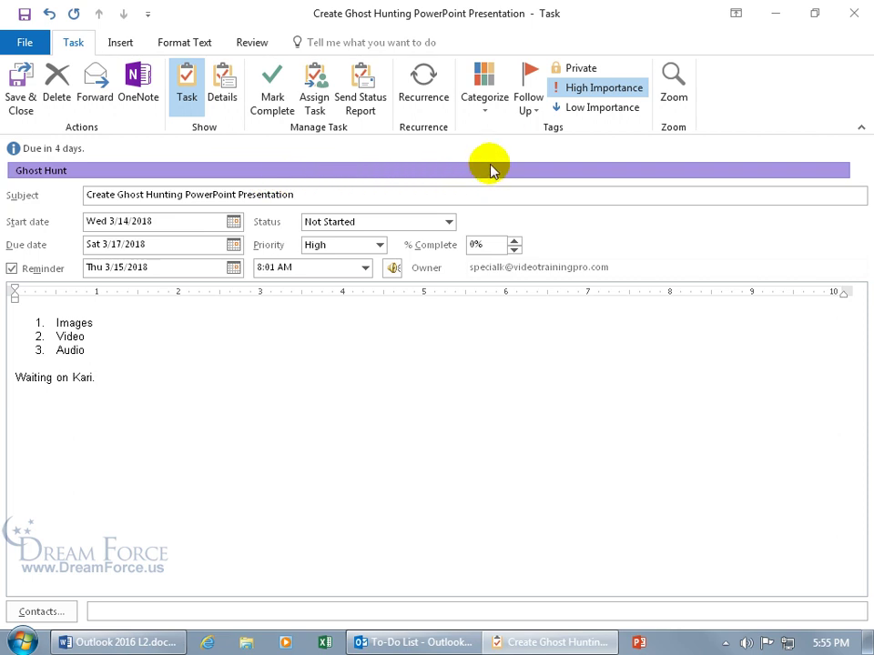
Step: Flag the task for follow-up with No Date, clearing its start and due dates
click(530, 110)
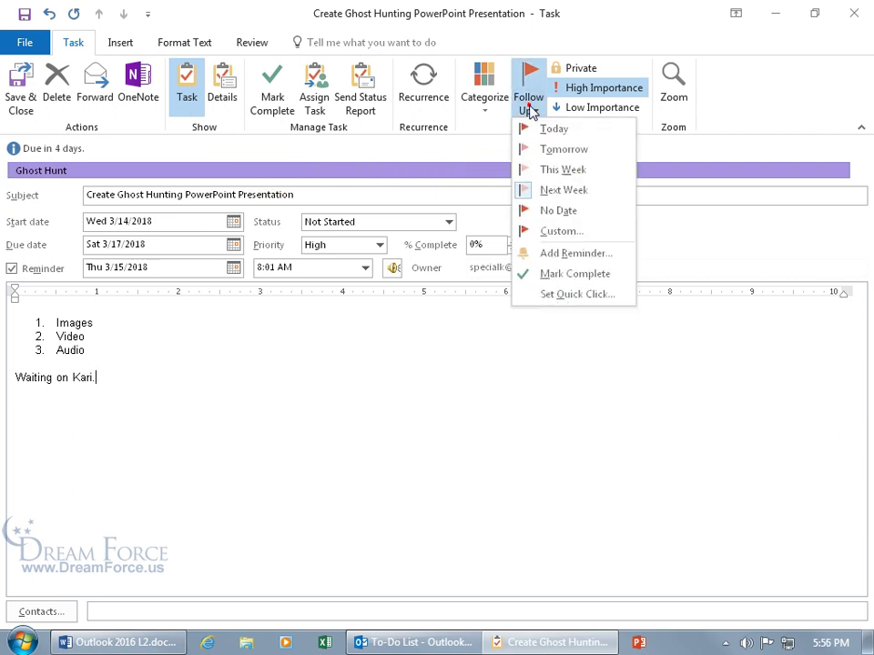
click(547, 210)
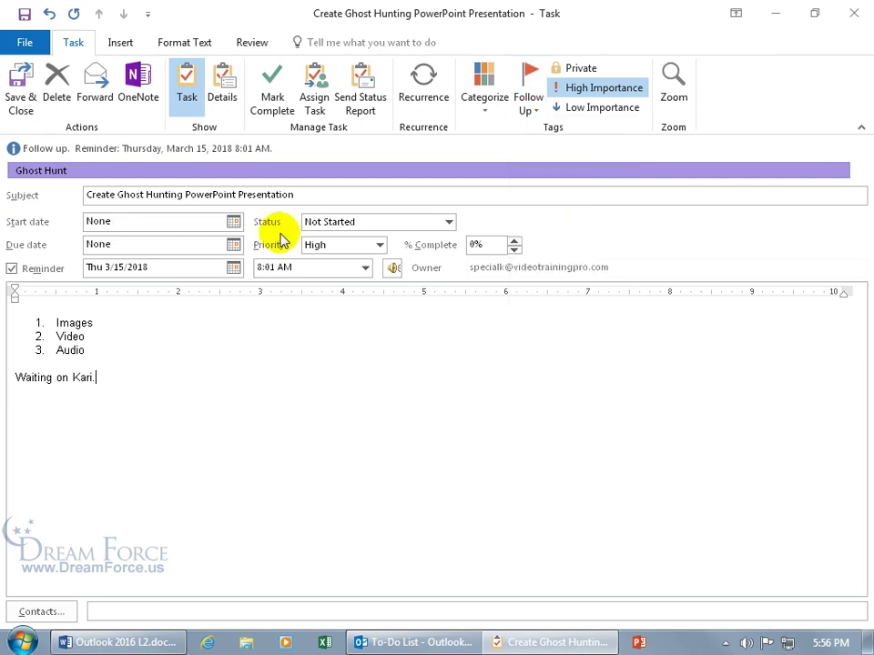
click(132, 243)
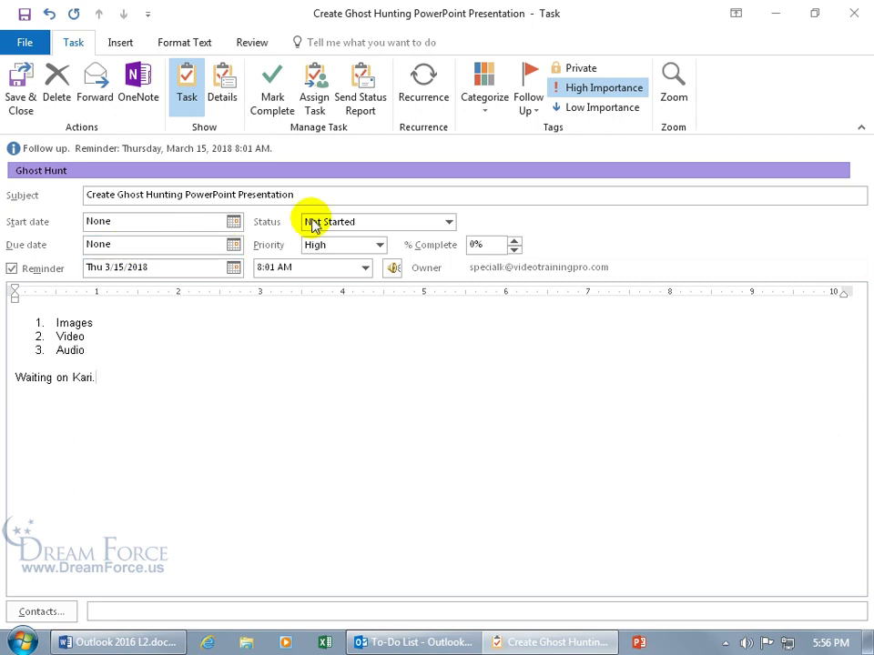
click(530, 107)
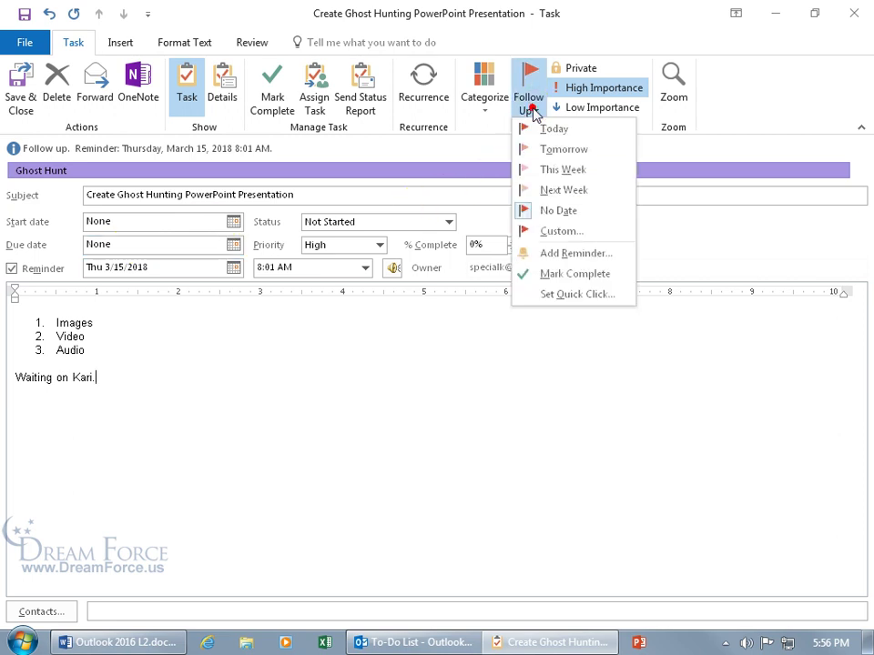
Step: Set a custom follow-up: start 3/13/2018, due 3/17/2018, reminder 3/15/2018
click(553, 233)
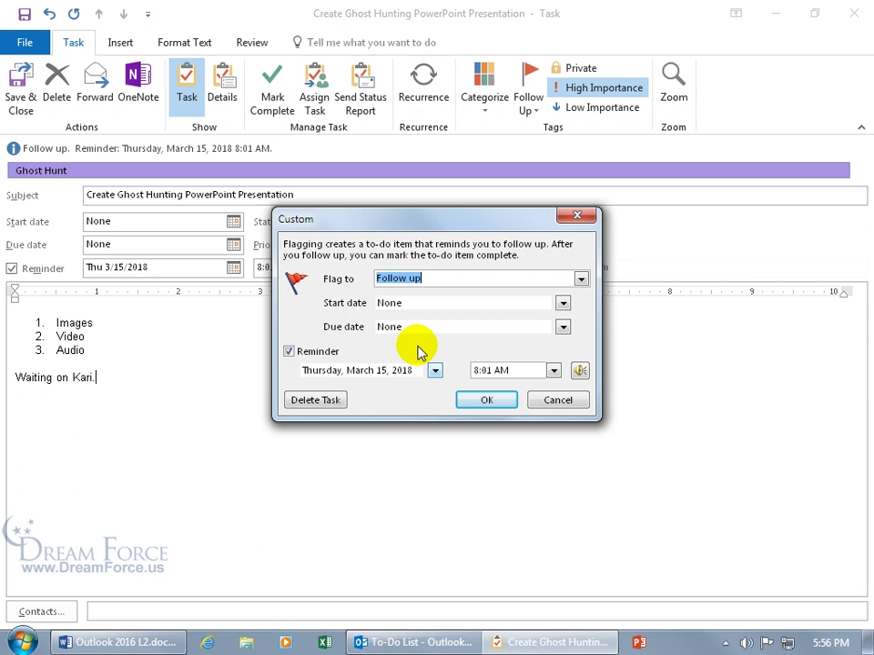
click(562, 303)
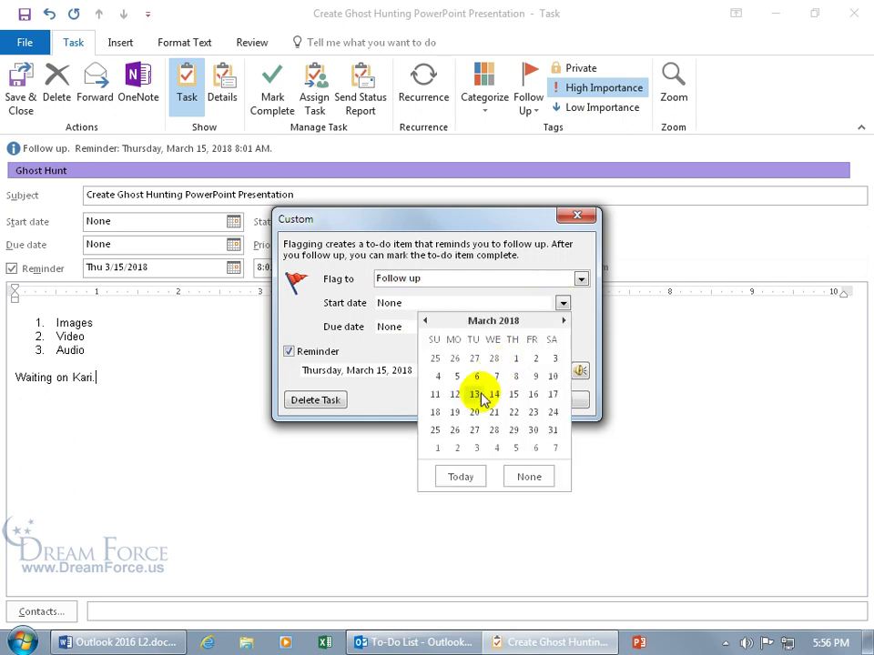
click(474, 394)
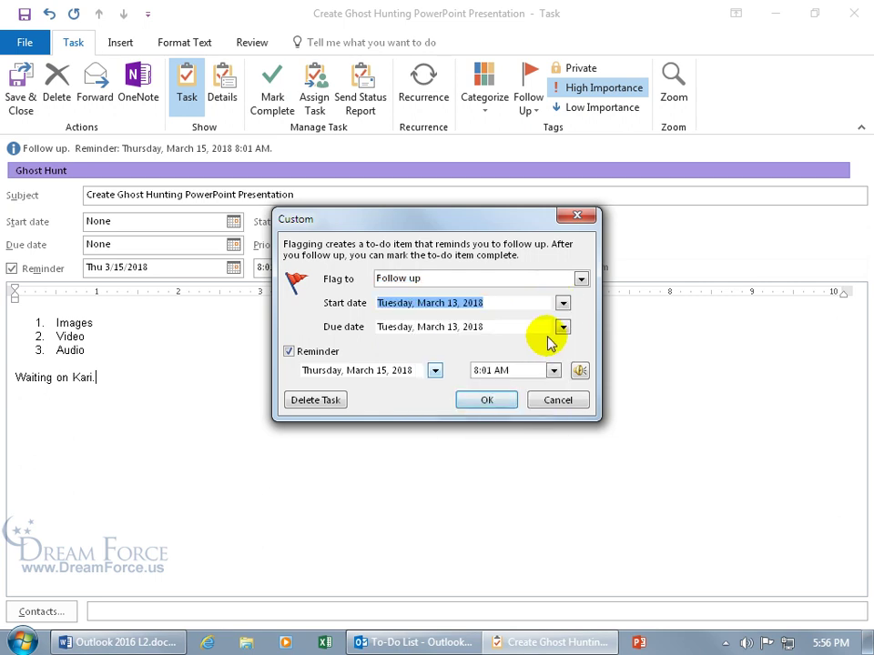
click(562, 325)
click(552, 418)
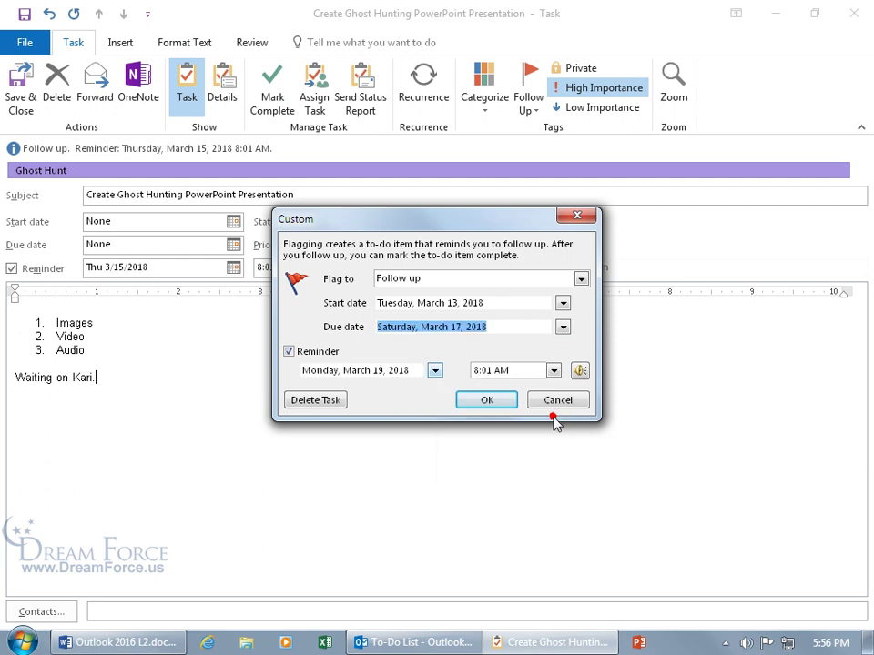
click(434, 372)
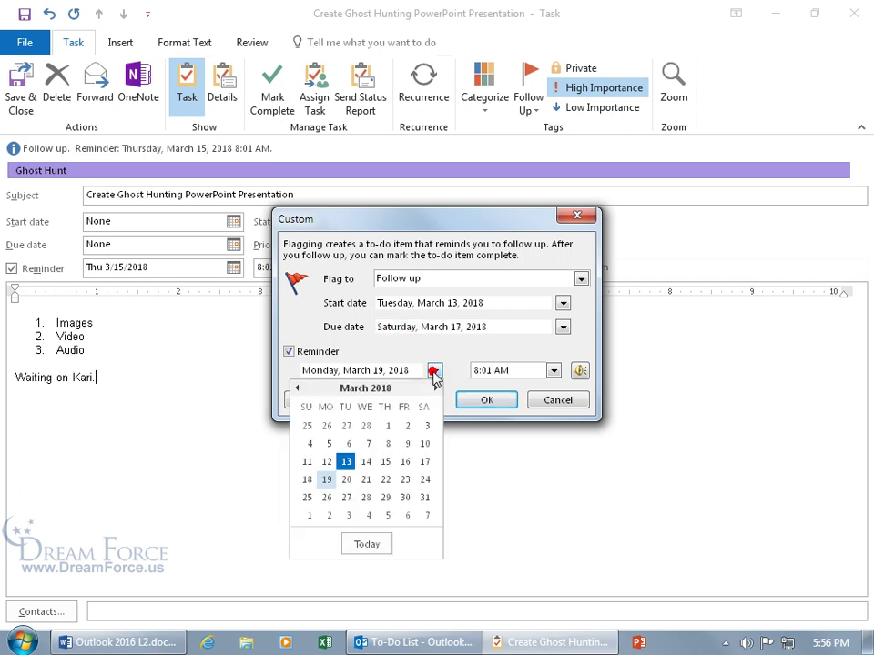
click(386, 462)
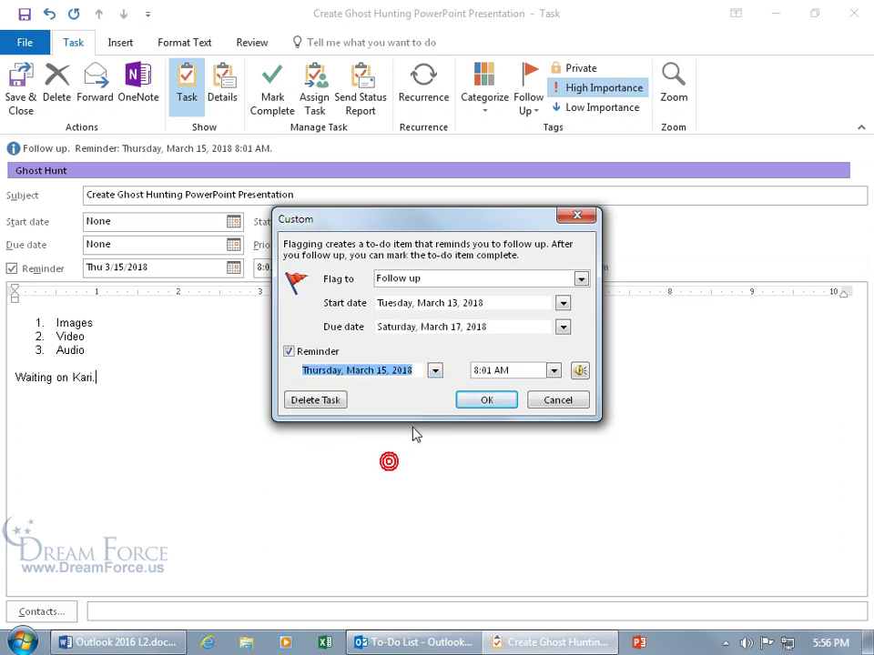
click(486, 399)
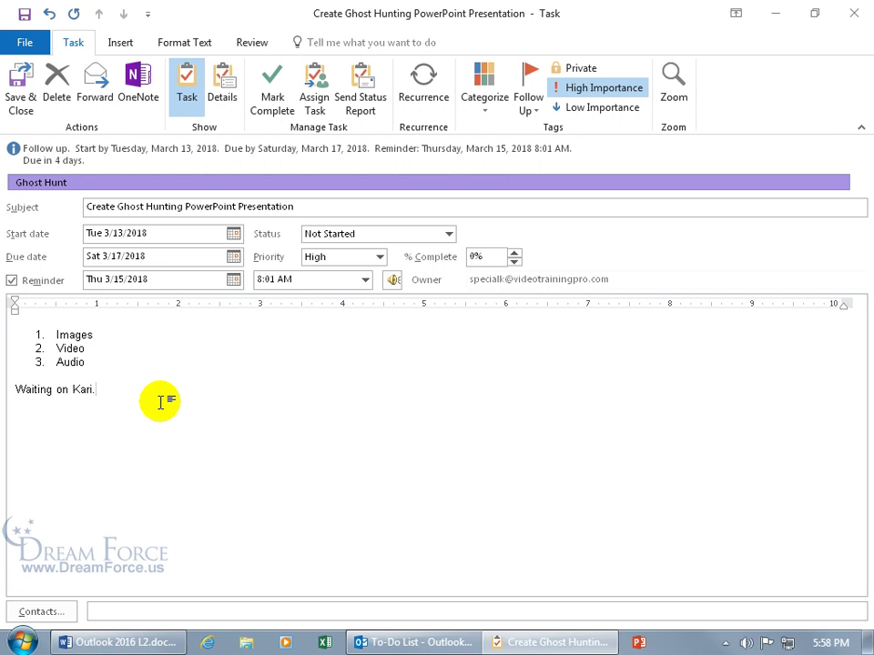
Step: Save and close the Ghost Hunting task, then view it in the To-Do List under Ghost Hunt
click(20, 89)
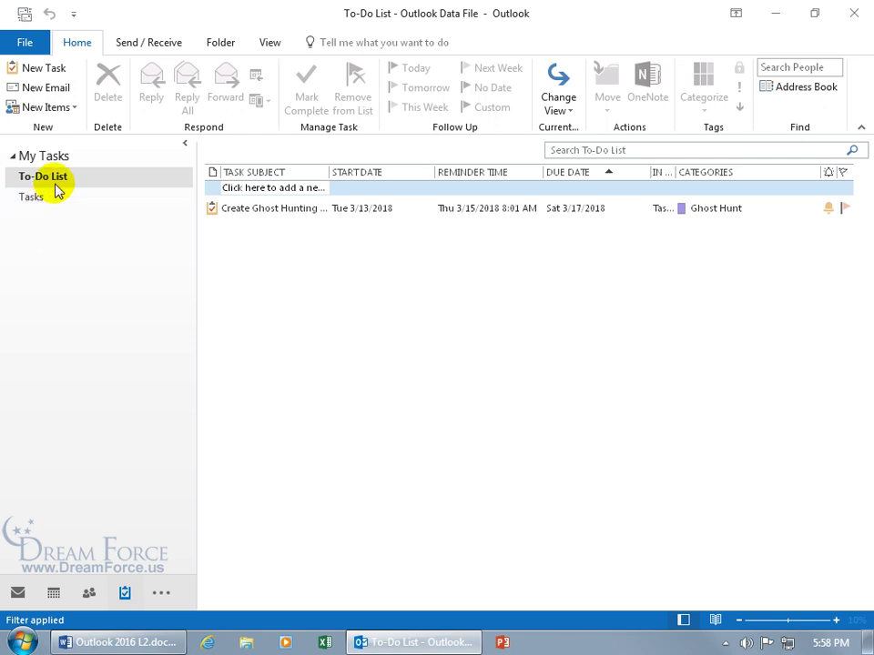
click(56, 180)
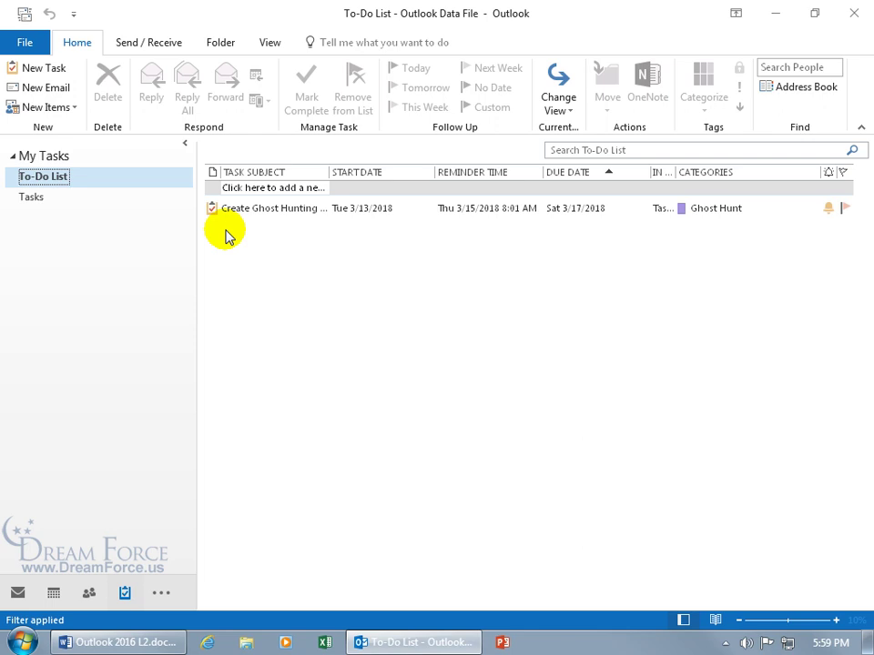
Step: Reopen the Ghost Hunting task from the Tasks folder and save and close it again
click(35, 199)
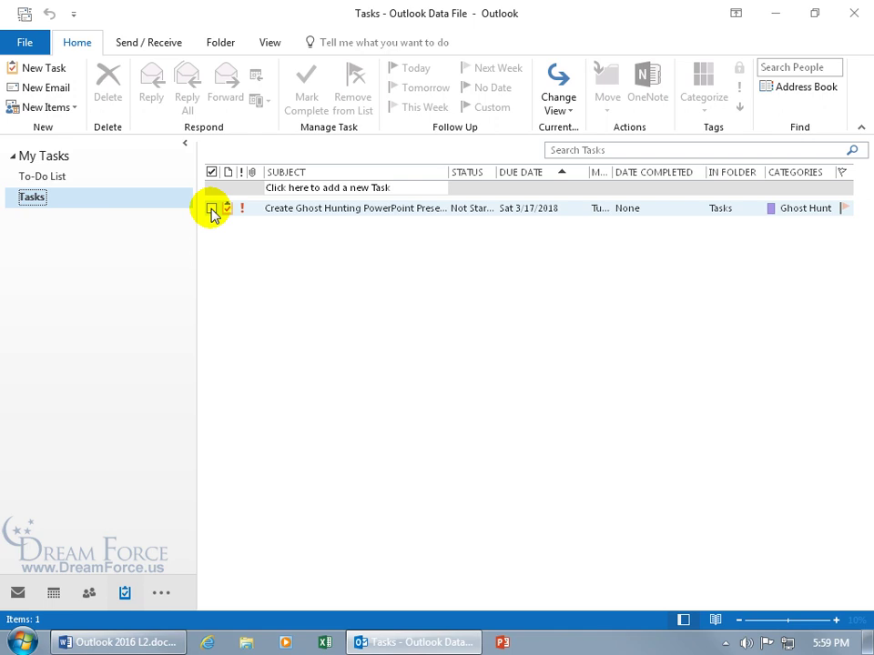
double_click(272, 212)
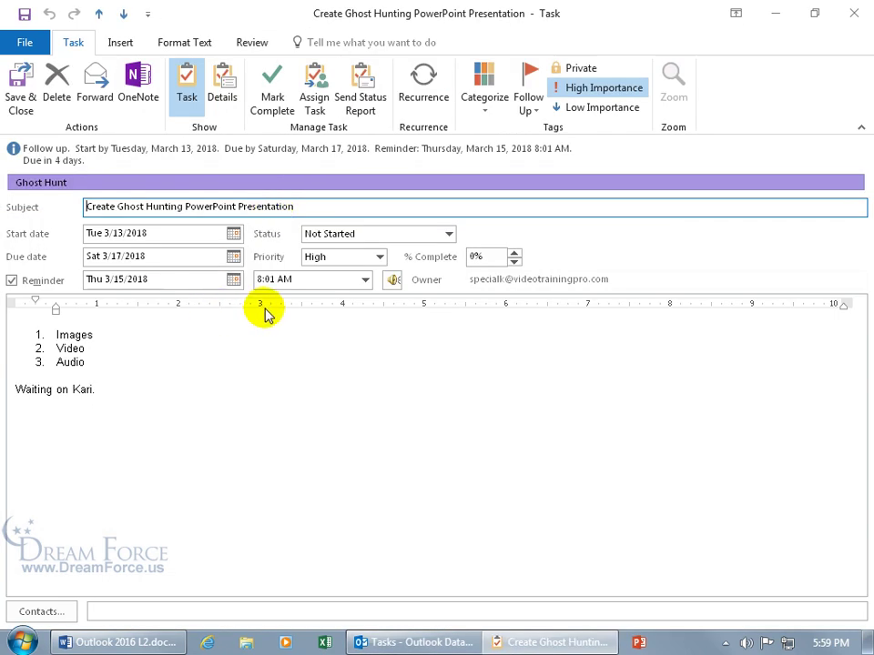
click(26, 83)
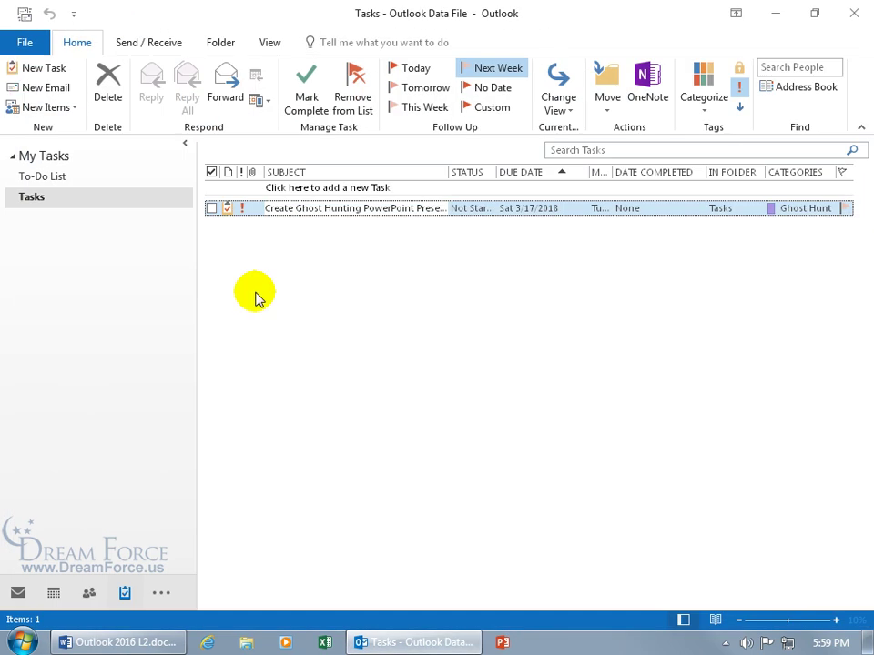
Step: Review the task's follow-up flag options without changes, then return to the To-Do List
right_click(846, 210)
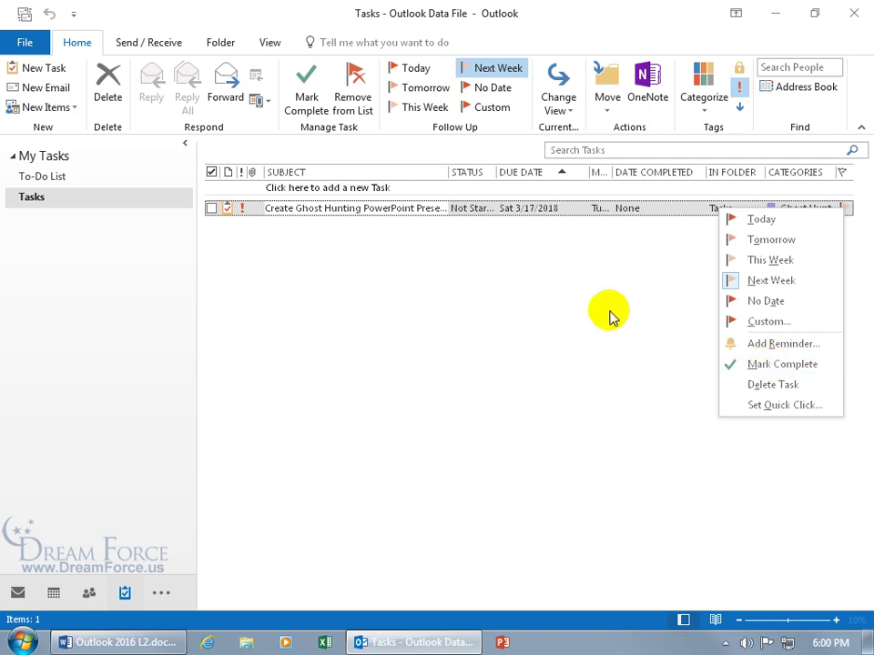
click(558, 285)
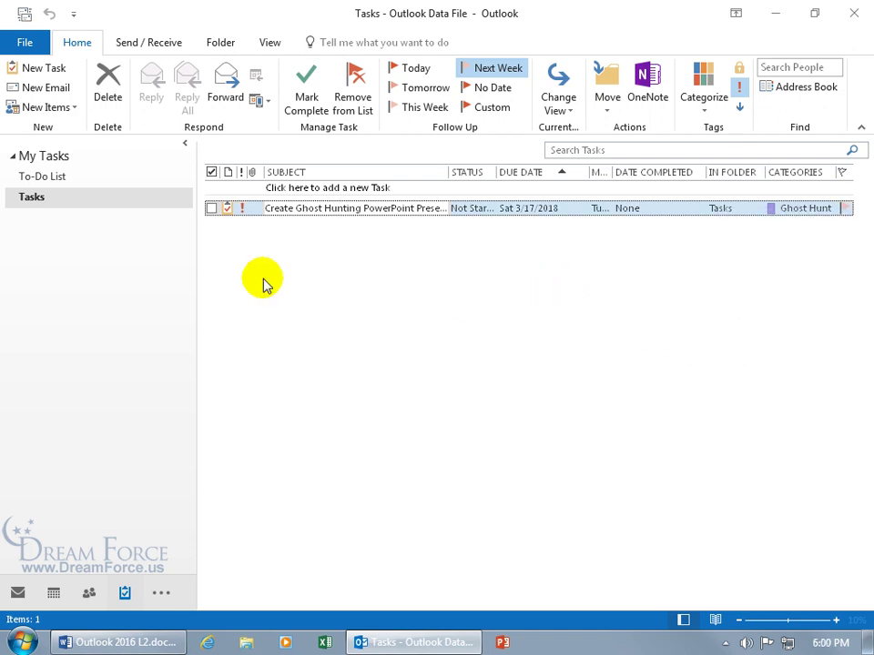
click(53, 178)
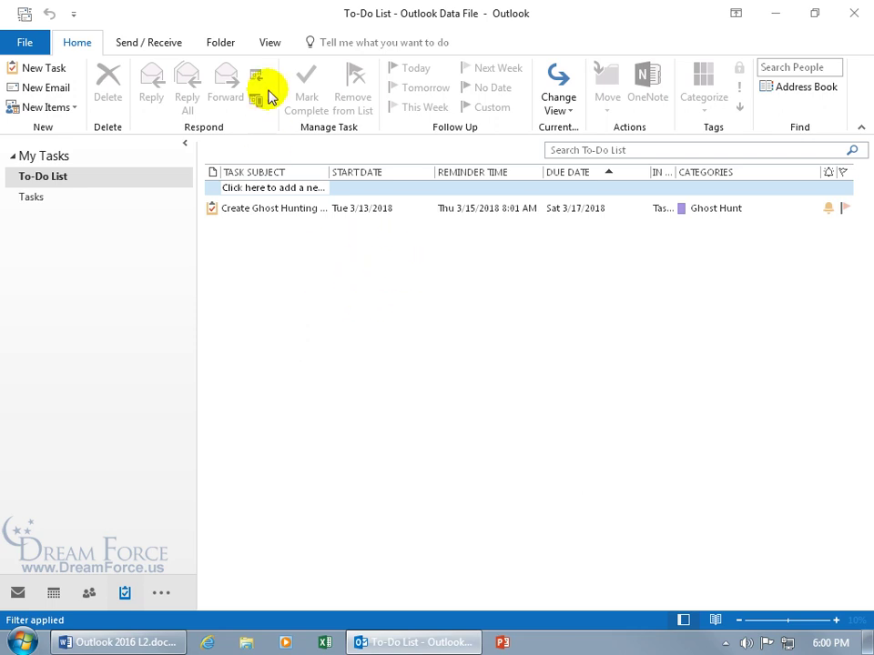
click(269, 44)
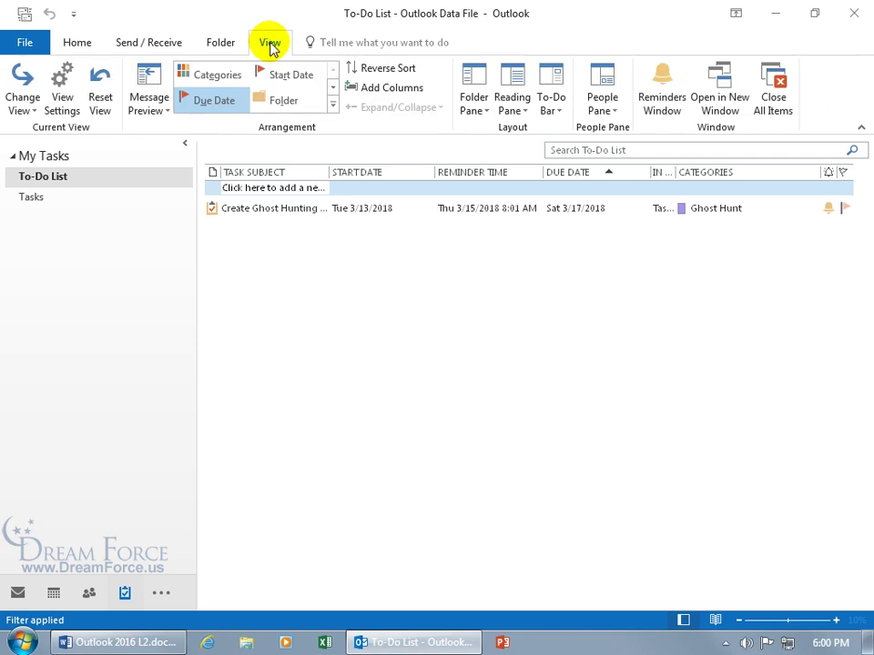
click(559, 114)
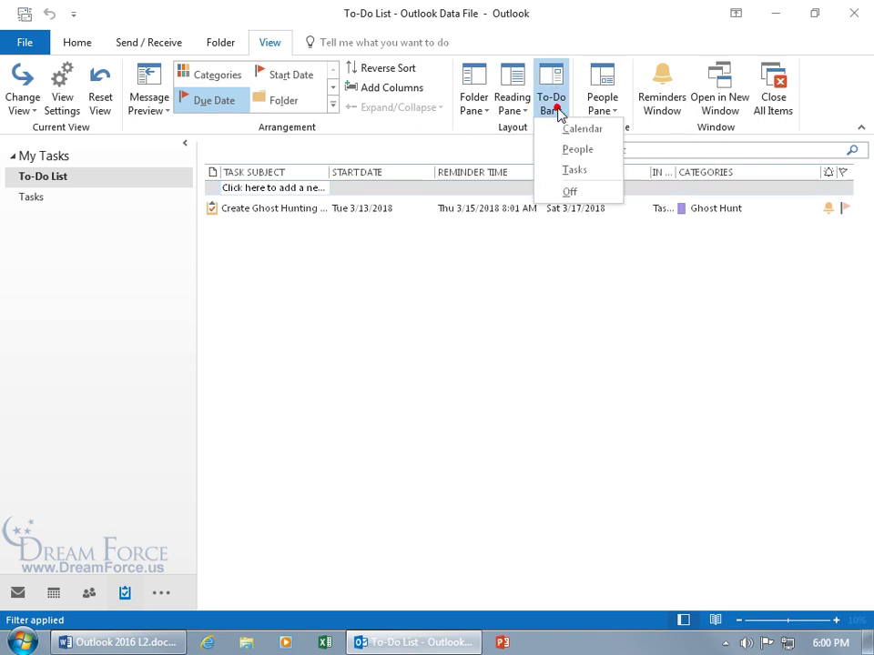
click(571, 170)
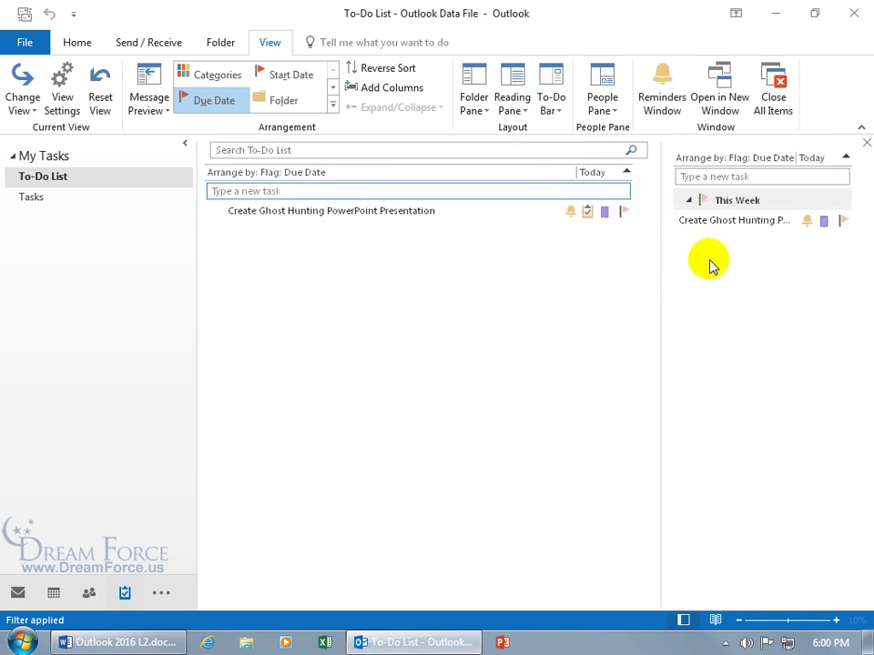
click(690, 202)
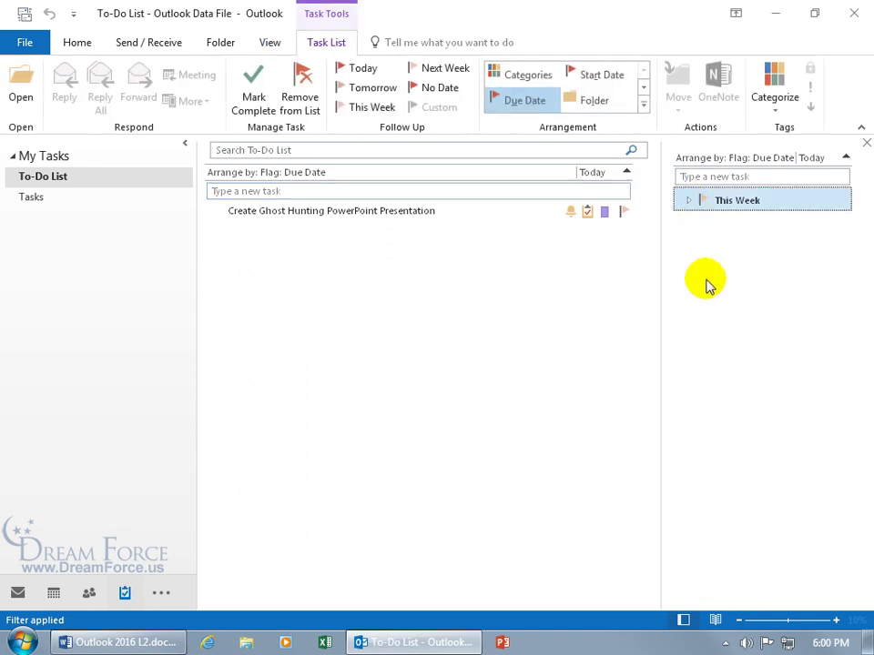
click(846, 159)
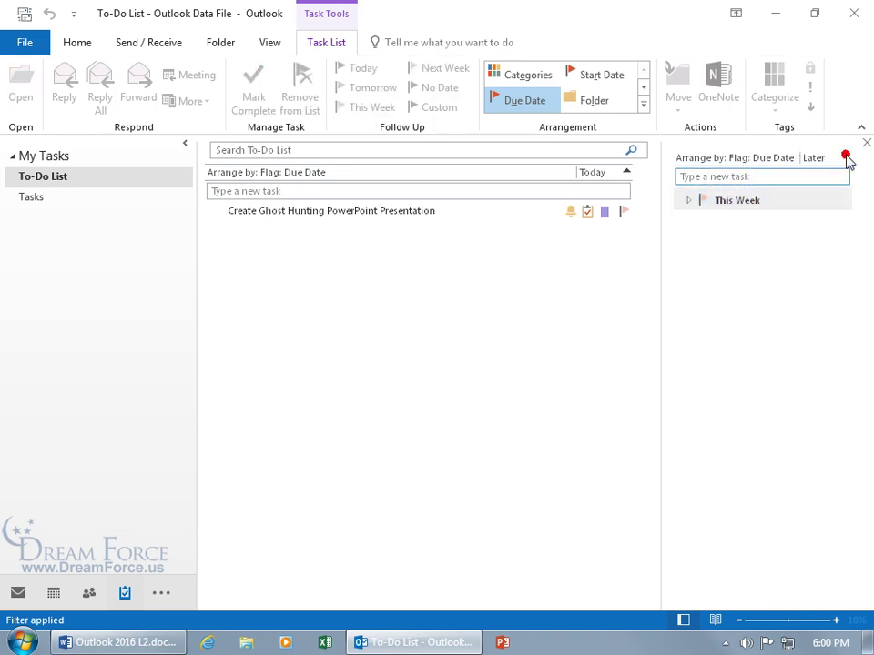
click(846, 159)
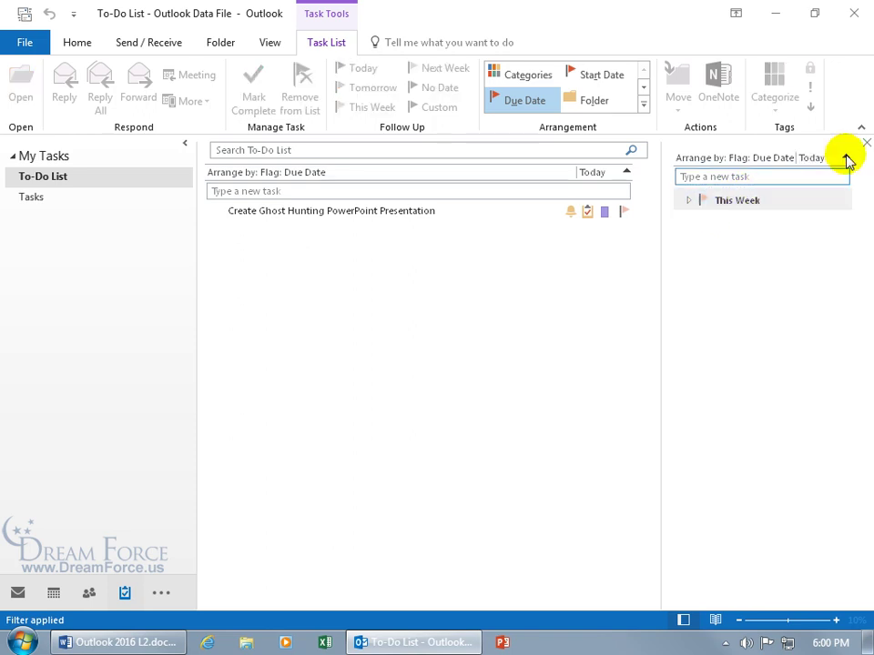
click(846, 159)
click(846, 160)
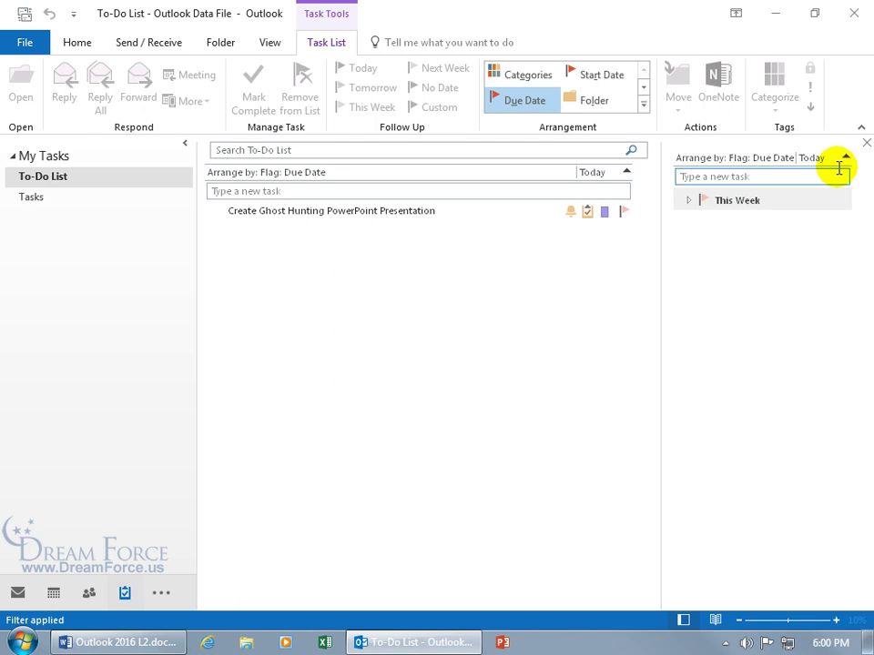
click(688, 201)
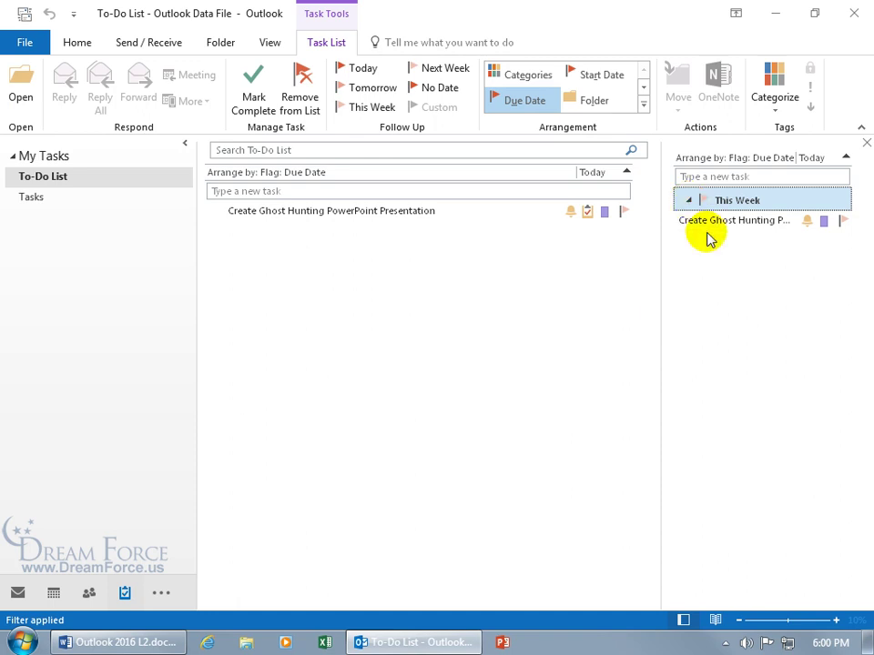
click(866, 143)
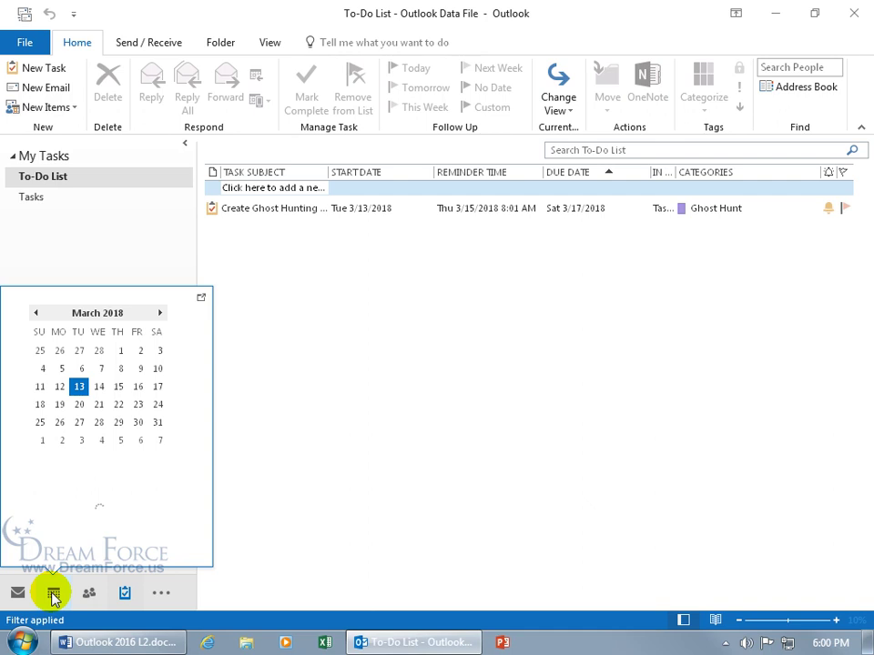
Step: Show the Calendar in Week view with the Daily Task List set to Normal
click(54, 593)
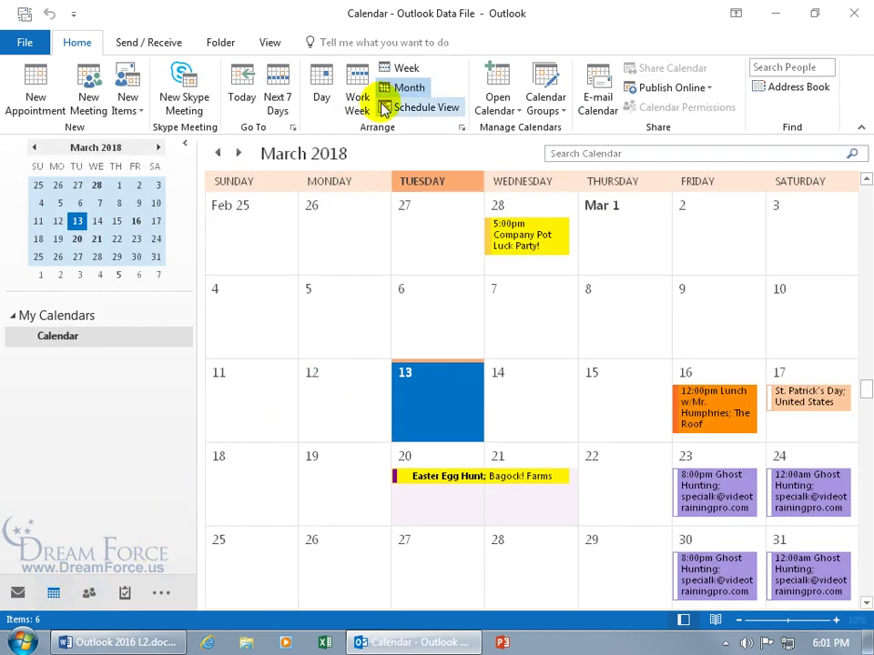
click(403, 69)
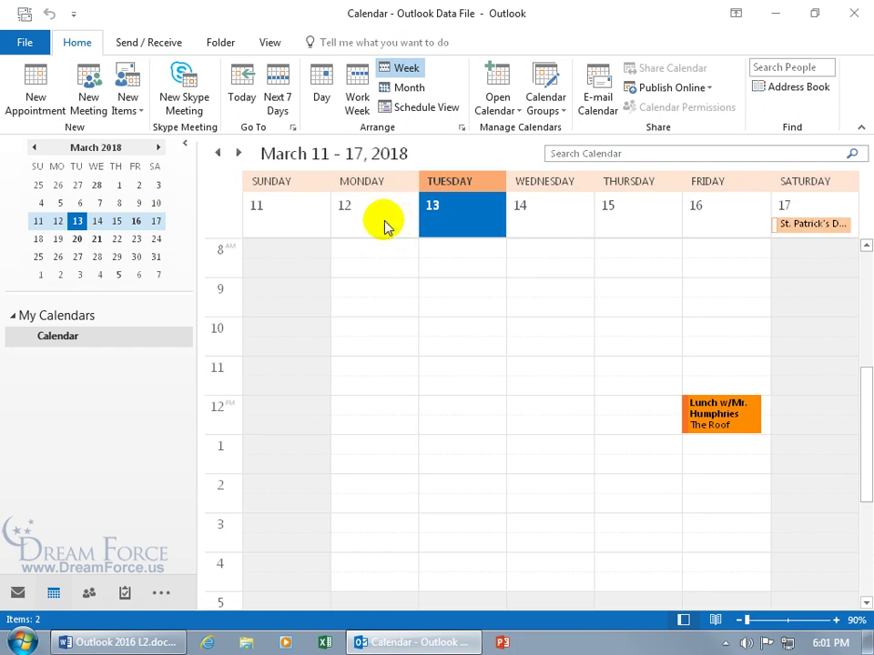
click(273, 46)
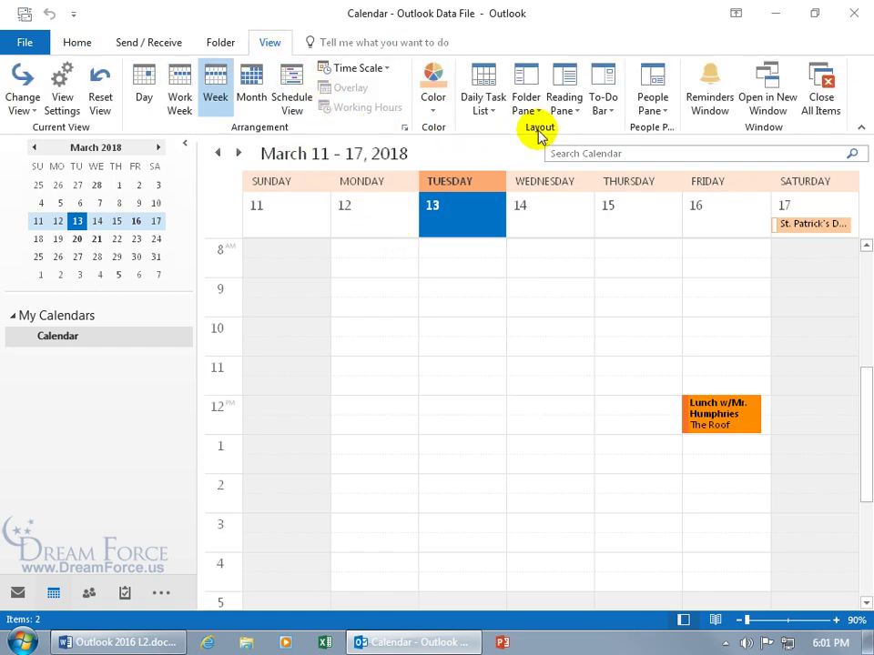
click(492, 111)
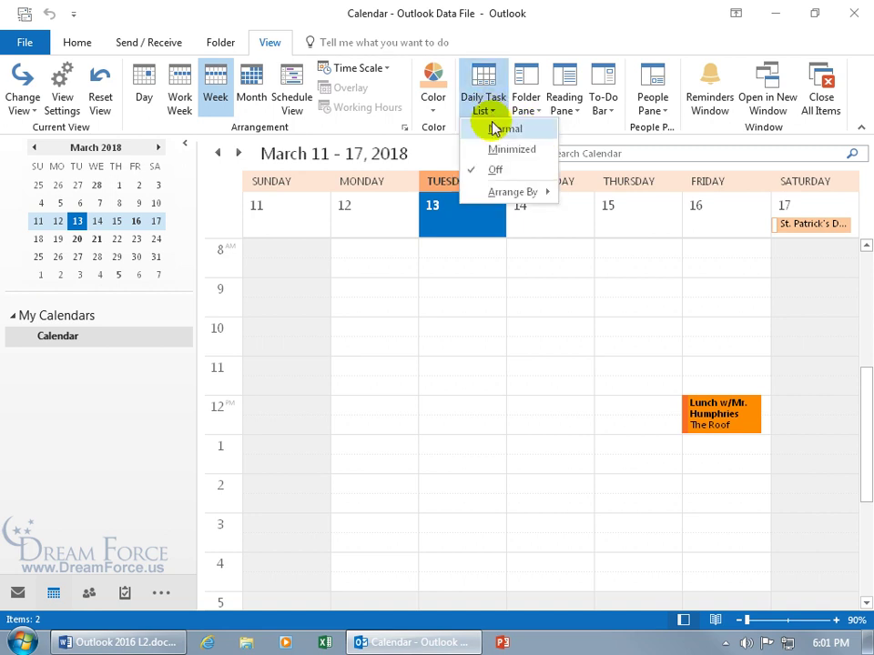
click(495, 128)
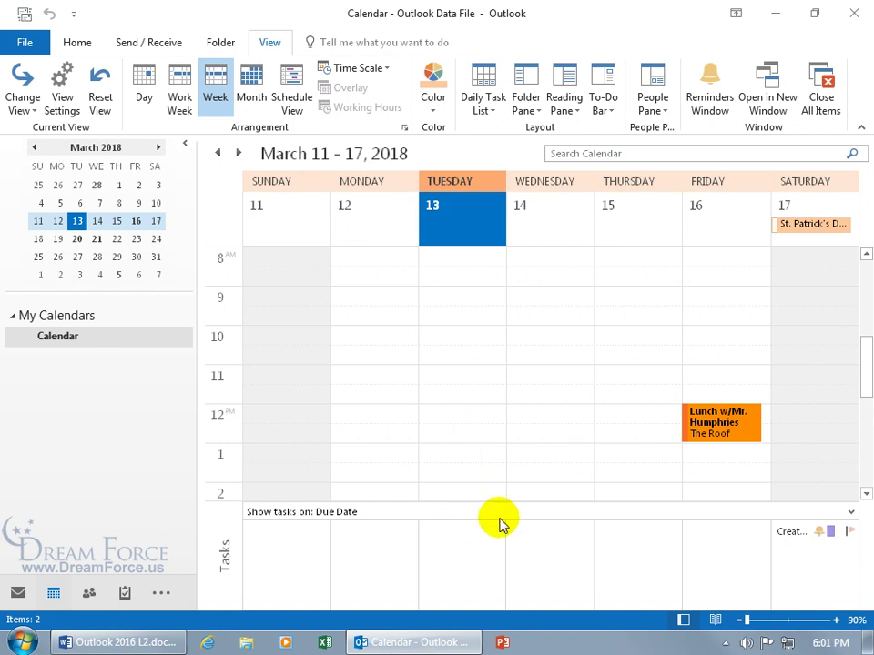
Step: Change the Ghost Hunting task's due date to Friday 3/16/2018 and save it
double_click(792, 532)
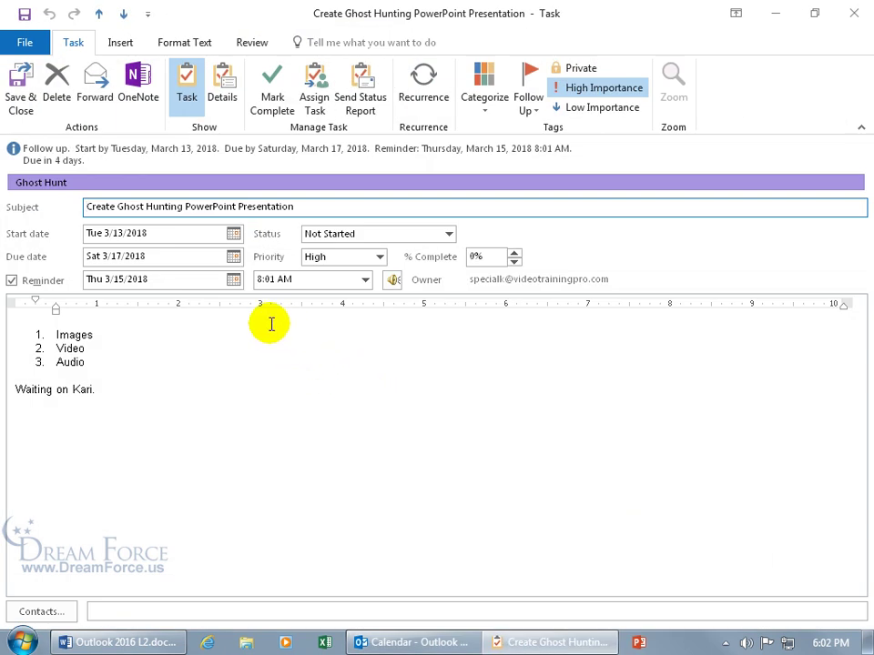
click(234, 256)
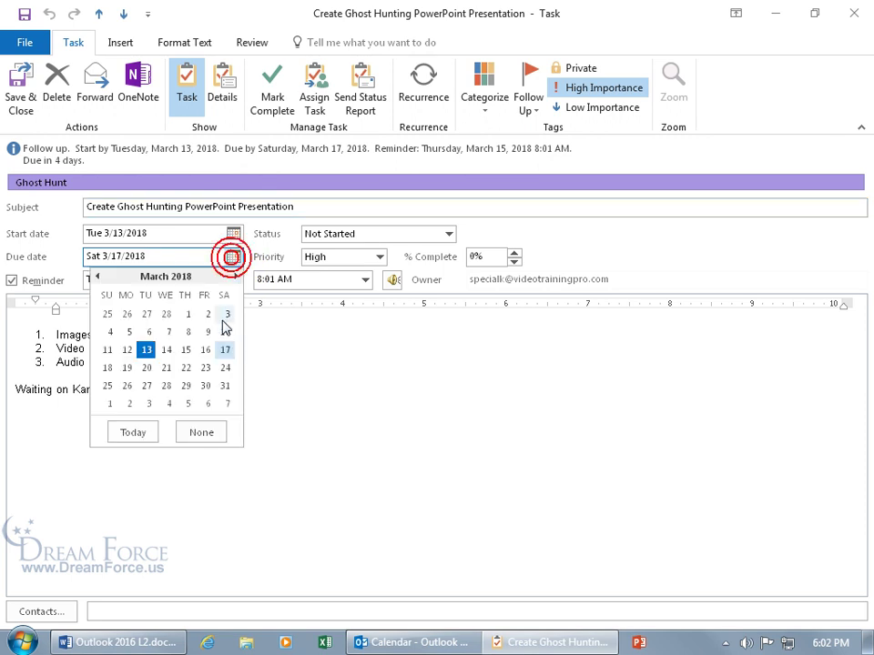
click(229, 327)
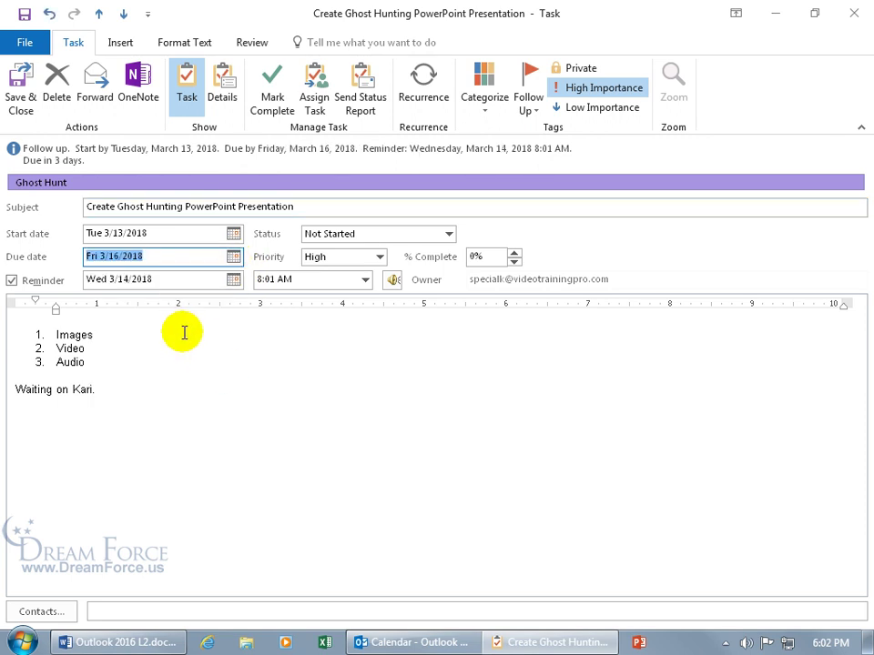
click(29, 91)
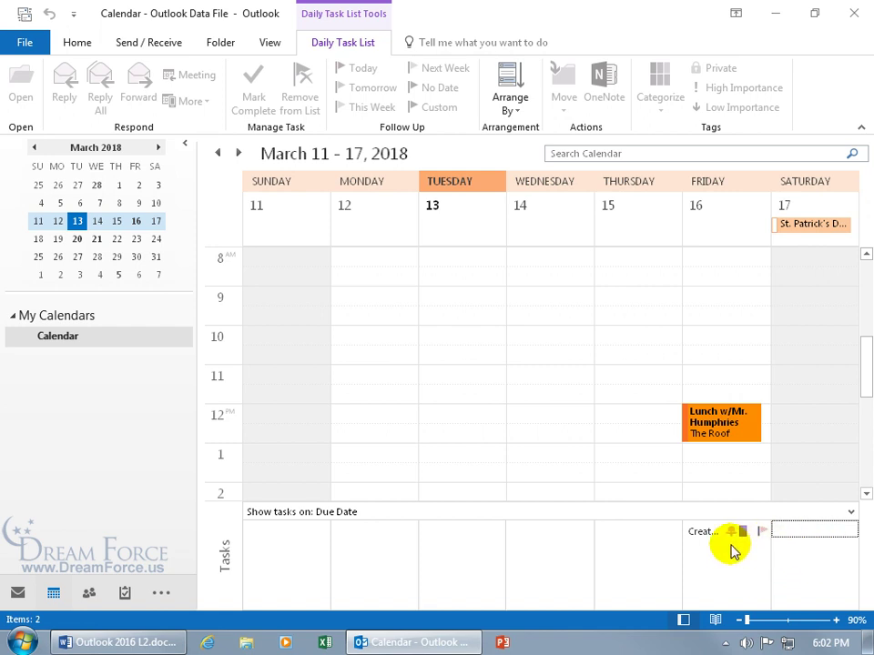
Step: Switch the Calendar to Month view showing March 2018
click(73, 40)
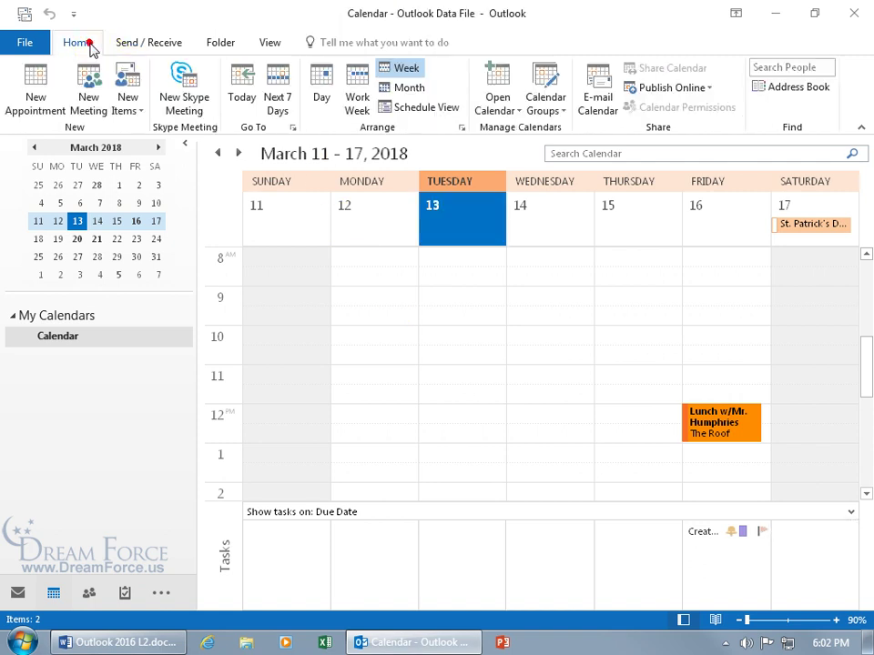
click(393, 88)
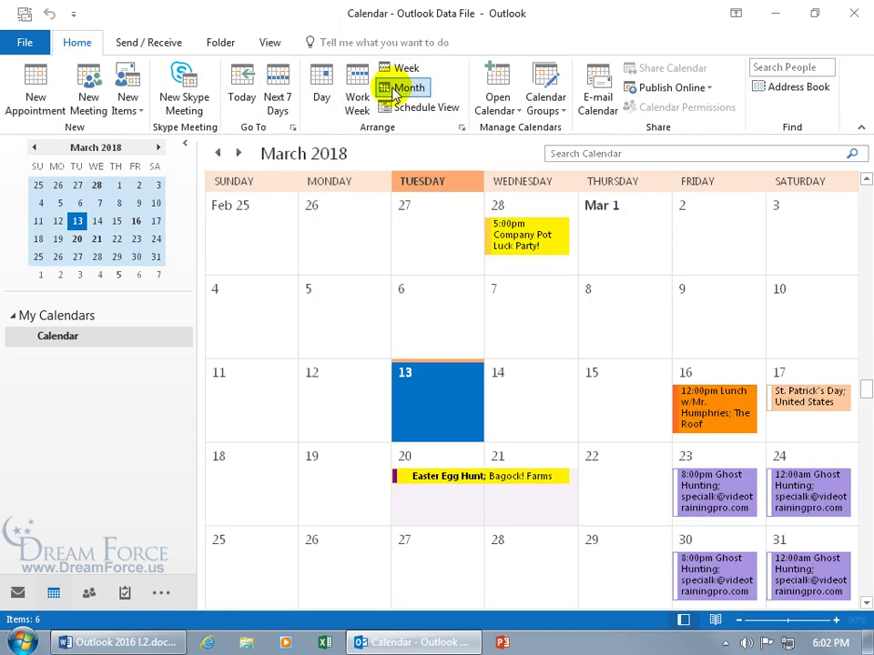
click(275, 40)
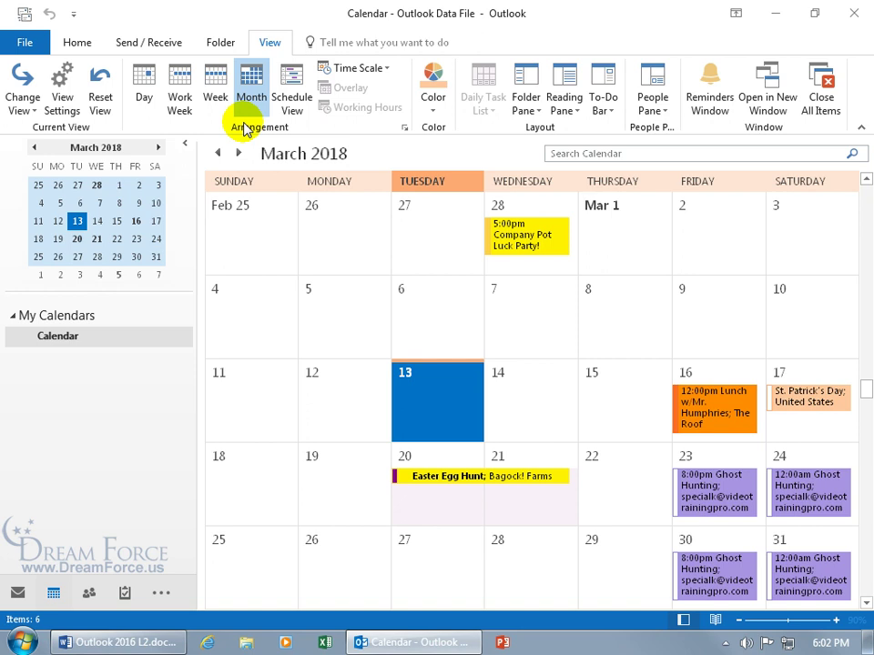
Step: Show Friday, March 16, 2018 in Day view and review the Ghost Hunting task's flag options
click(144, 86)
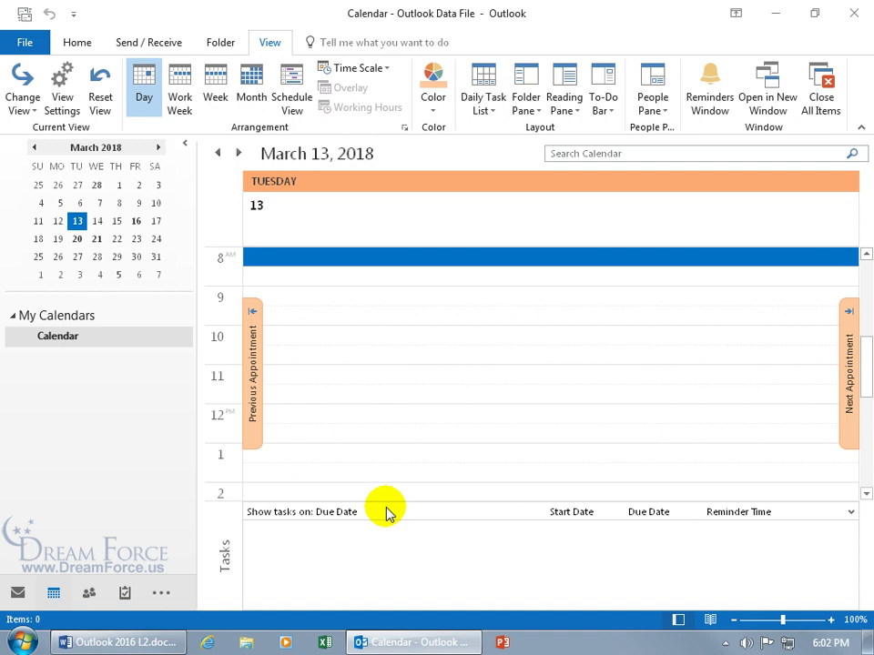
click(239, 153)
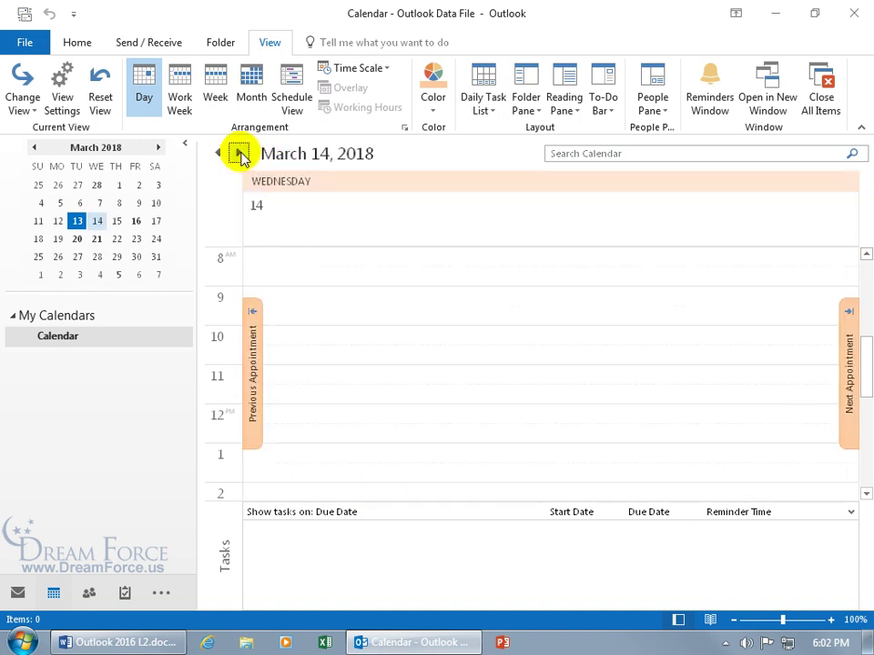
click(239, 153)
click(239, 153)
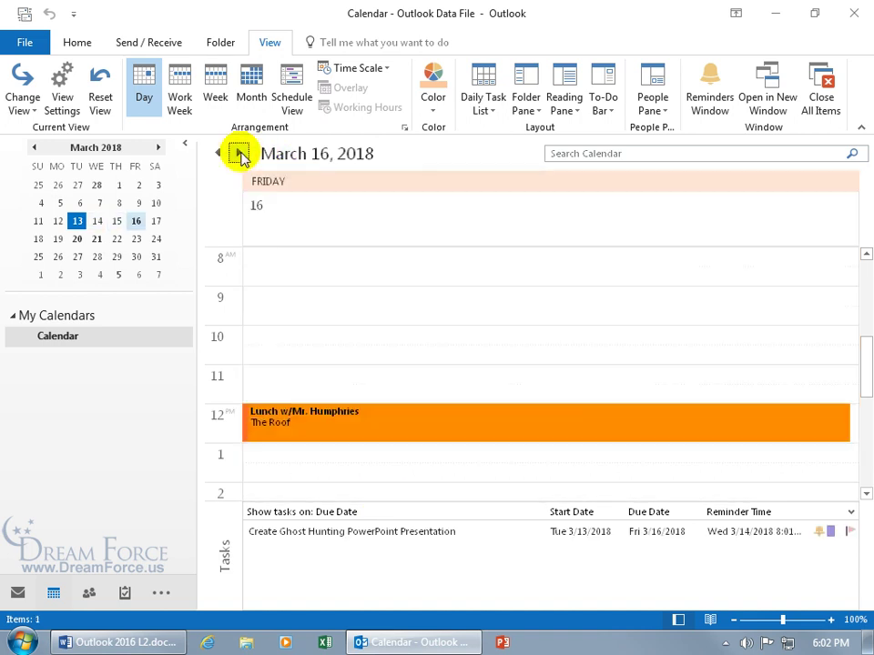
right_click(852, 536)
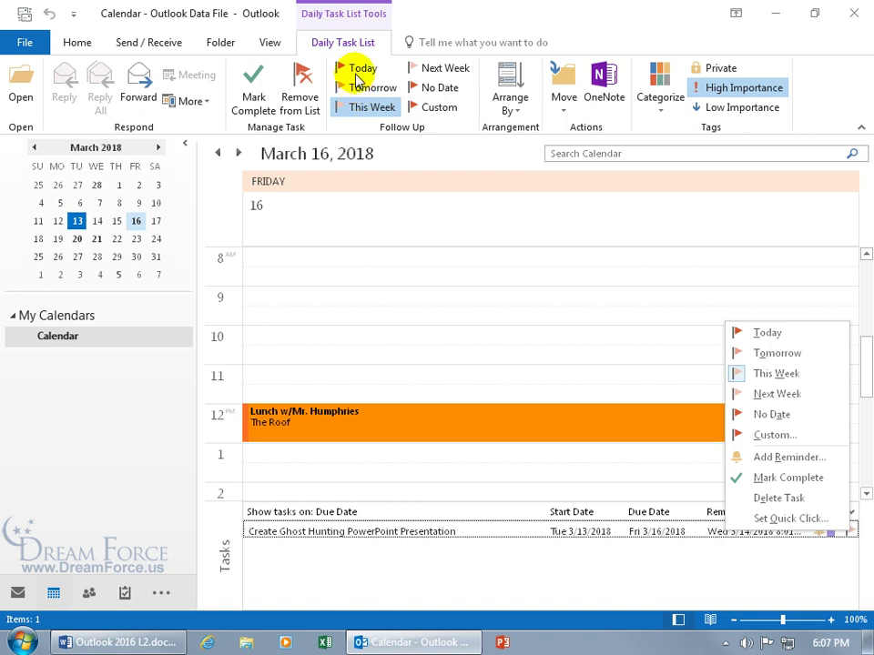
click(577, 586)
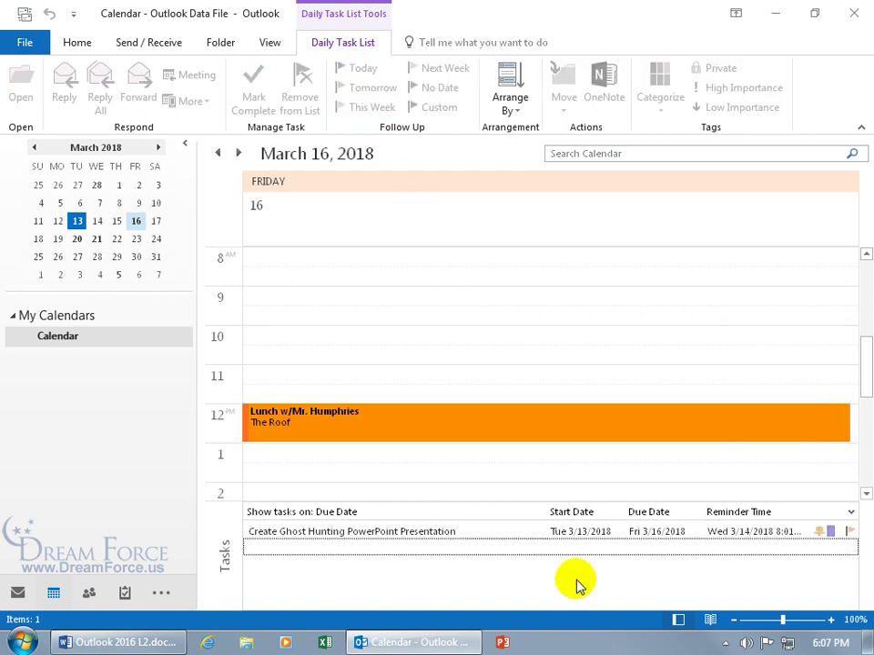